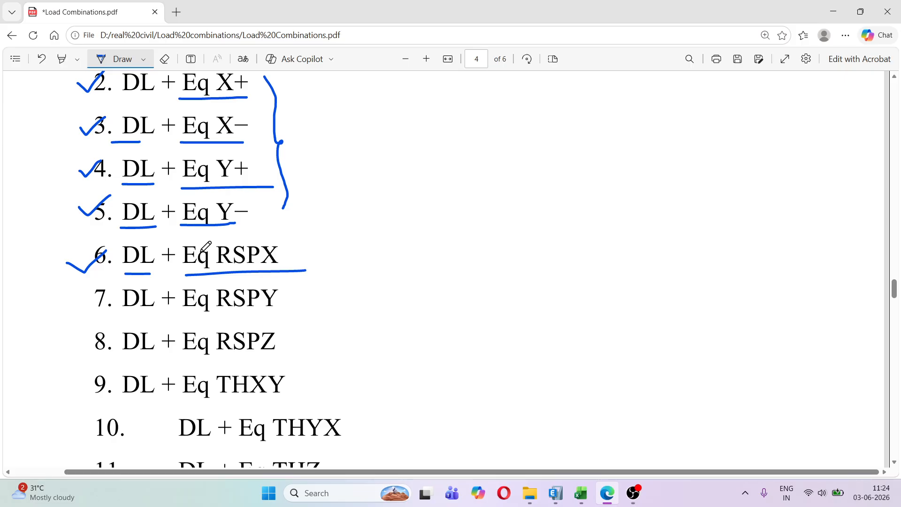
Tick service combinations 7 and 8 with the pen and underline their DL, Eq RSPY and Eq RSPZ terms
{"action": "mouse_move", "coordinate": [78, 302]}
{"action": "left_mouse_down"}
{"action": "mouse_move", "coordinate": [104, 292]}
{"action": "mouse_move", "coordinate": [160, 316]}
{"action": "mouse_move", "coordinate": [302, 308]}
{"action": "left_mouse_up"}
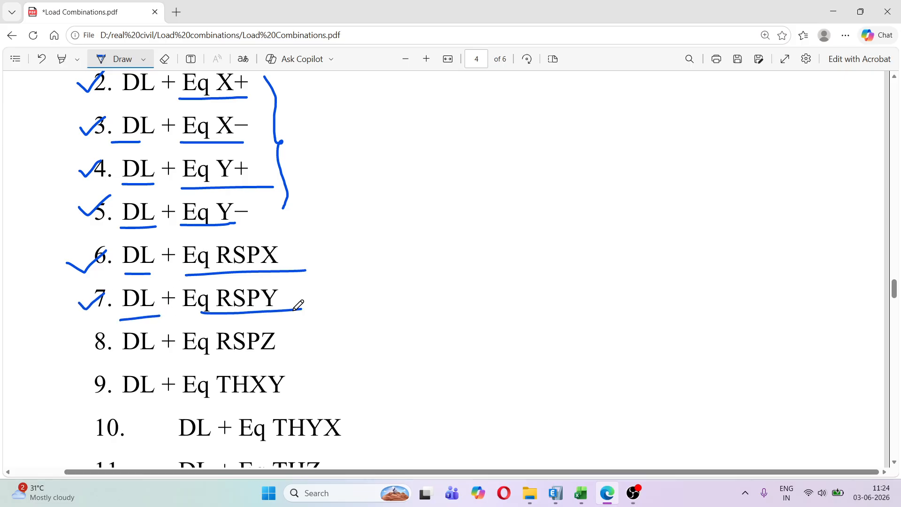
{"action": "mouse_move", "coordinate": [85, 343]}
{"action": "left_mouse_down"}
{"action": "mouse_move", "coordinate": [107, 332]}
{"action": "mouse_move", "coordinate": [155, 358]}
{"action": "mouse_move", "coordinate": [297, 359]}
{"action": "left_mouse_up"}
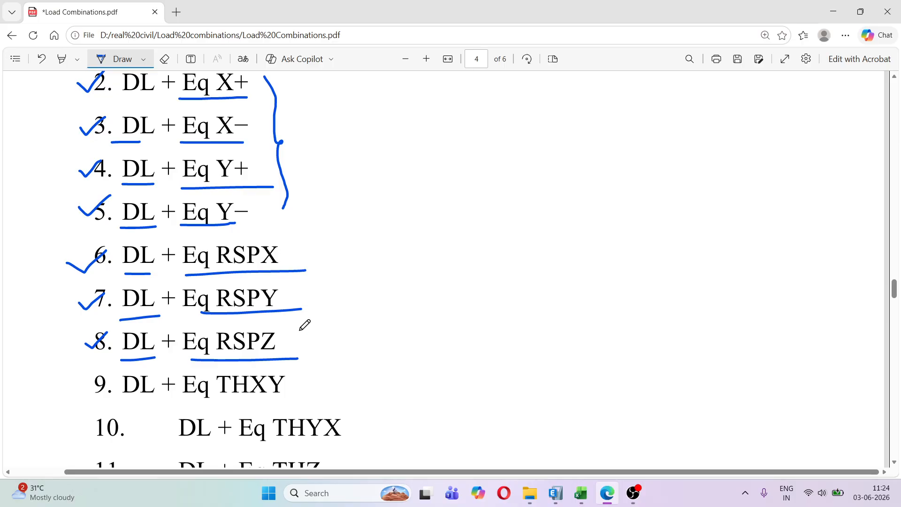
Bracket combinations 9 to 11 with a freehand brace and underline their DL and Eq THXY, THYX and THZ terms
{"action": "scroll", "coordinate": [305, 322], "scroll_direction": "down", "scroll_amount": 3}
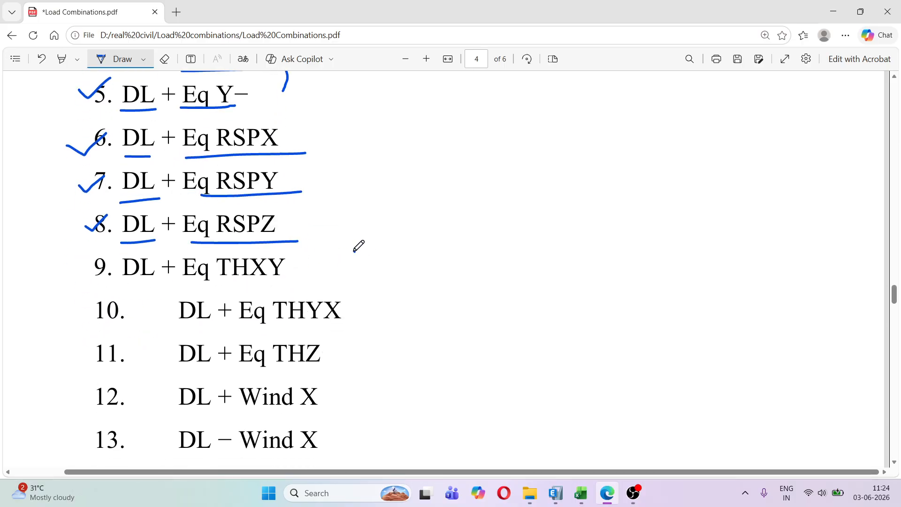
{"action": "left_click_drag", "start_coordinate": [354, 251], "coordinate": [368, 345]}
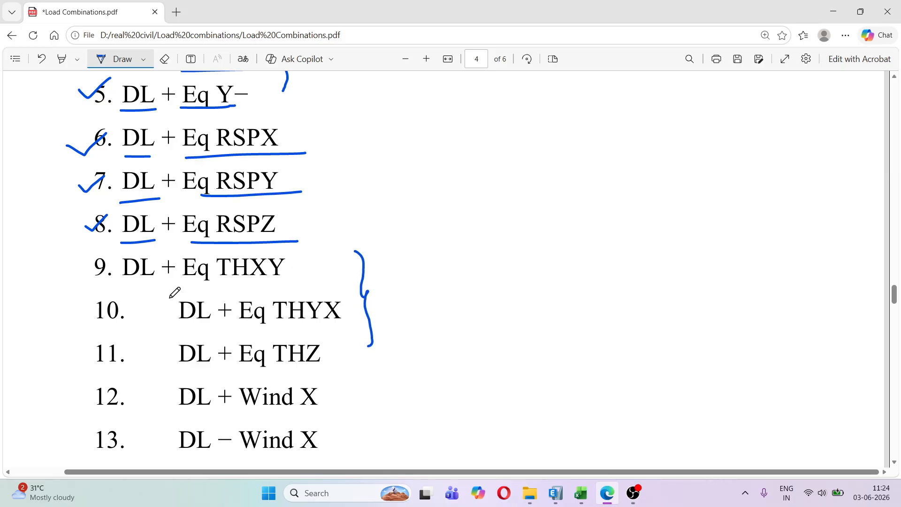
{"action": "left_click_drag", "start_coordinate": [124, 284], "coordinate": [141, 283]}
{"action": "left_click_drag", "start_coordinate": [197, 284], "coordinate": [282, 280]}
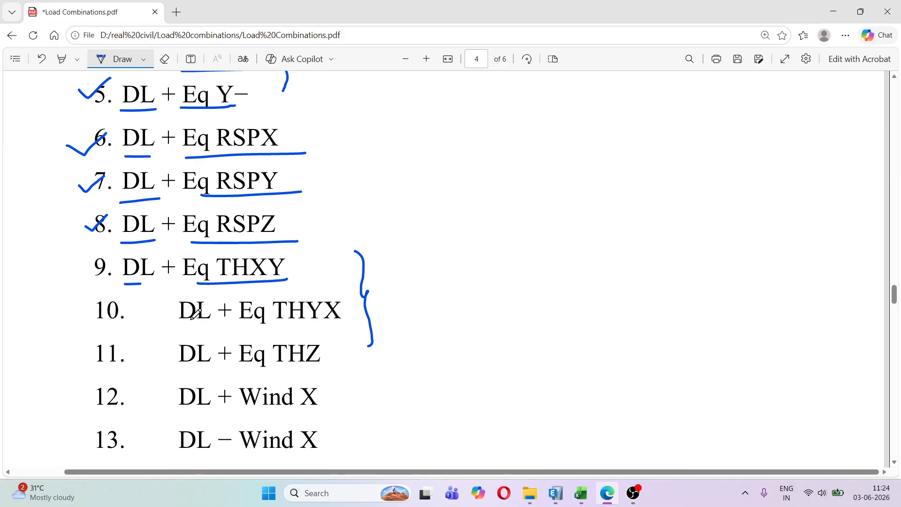
{"action": "left_click_drag", "start_coordinate": [179, 324], "coordinate": [321, 320]}
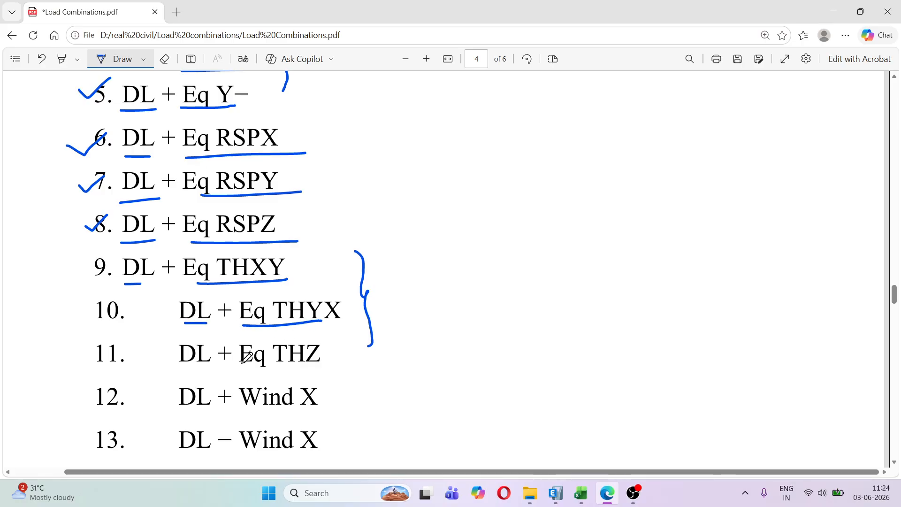
{"action": "left_click_drag", "start_coordinate": [181, 375], "coordinate": [328, 368]}
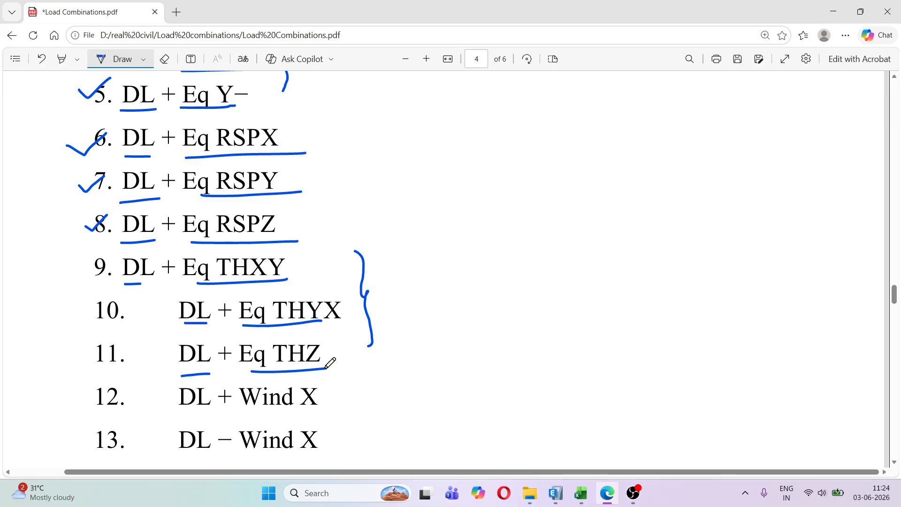
{"action": "scroll", "coordinate": [307, 335], "scroll_direction": "down", "scroll_amount": 5}
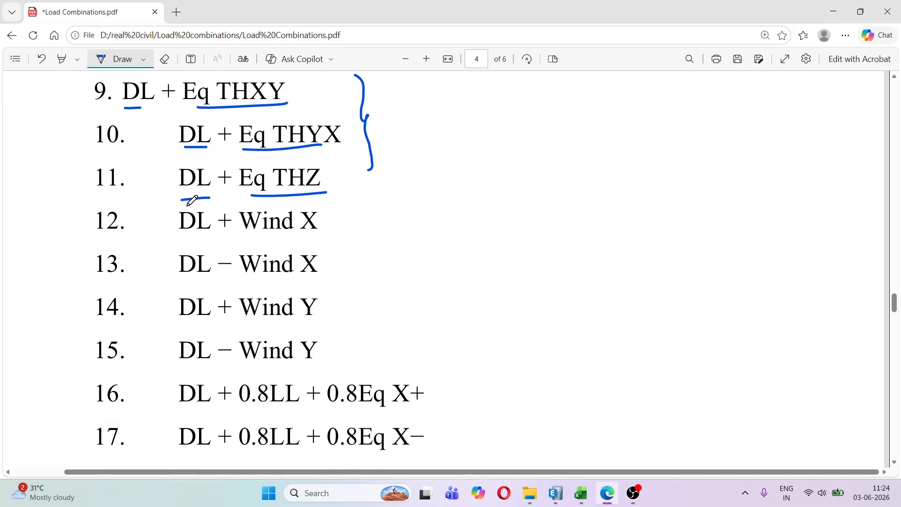
{"action": "left_click_drag", "start_coordinate": [184, 198], "coordinate": [328, 198]}
In the Basic Service Load Combinations list, tick combination 3, DL + WL, and circle its WL term
{"action": "scroll", "coordinate": [323, 210], "scroll_direction": "up", "scroll_amount": 10}
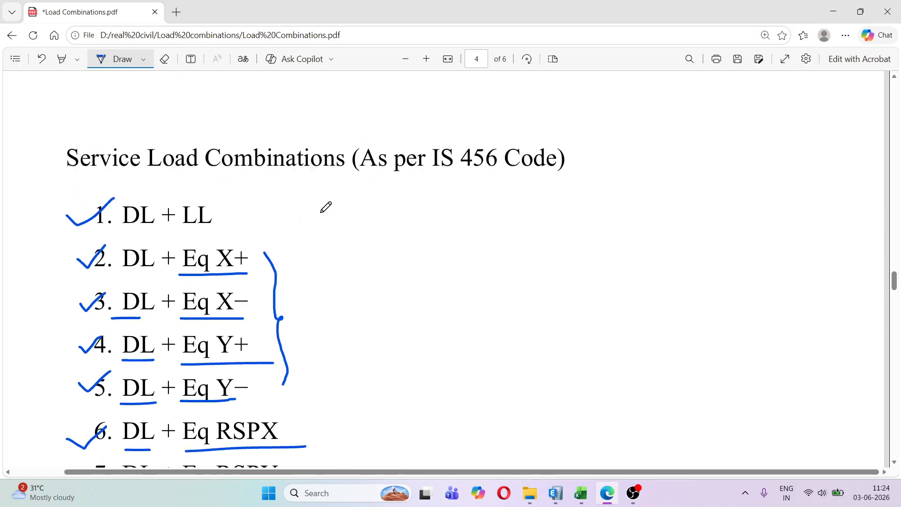
{"action": "scroll", "coordinate": [319, 208], "scroll_direction": "up", "scroll_amount": 8}
{"action": "scroll", "coordinate": [187, 220], "scroll_direction": "down", "scroll_amount": 2}
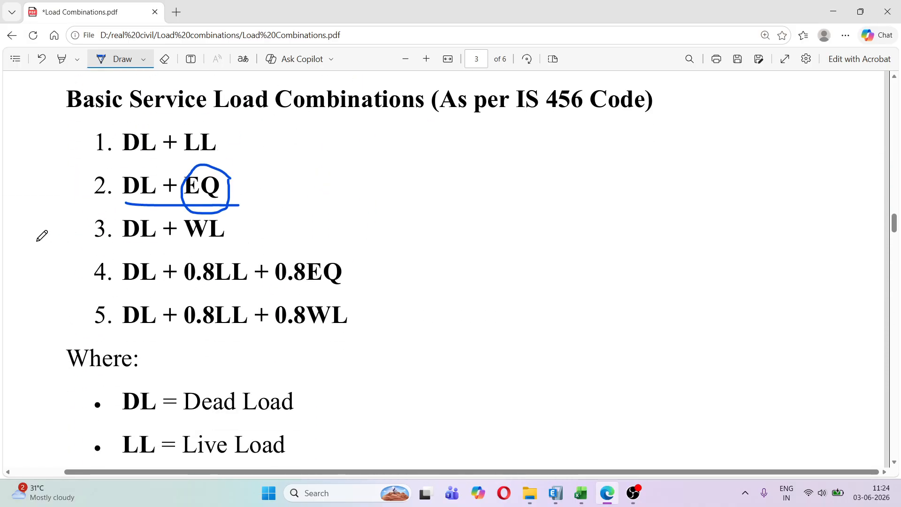
{"action": "left_click_drag", "start_coordinate": [60, 230], "coordinate": [102, 218]}
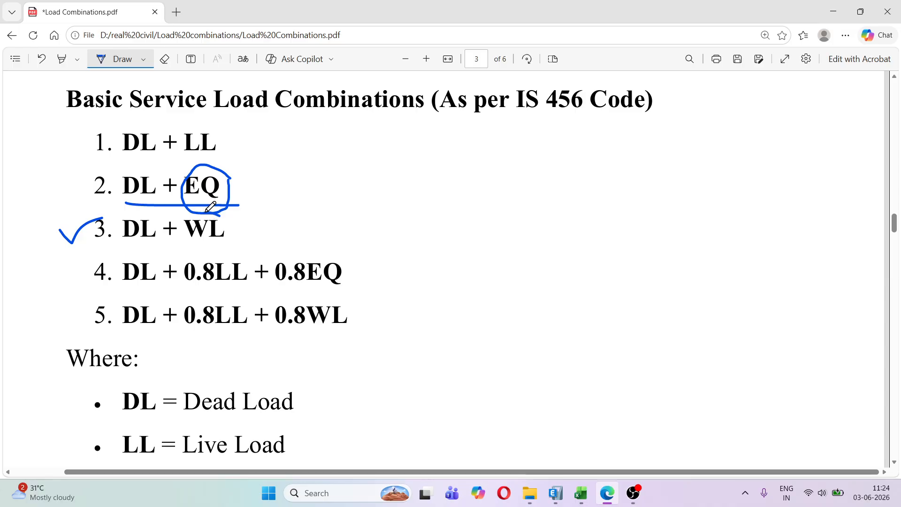
{"action": "mouse_move", "coordinate": [219, 215]}
{"action": "left_mouse_down"}
{"action": "mouse_move", "coordinate": [182, 236]}
{"action": "mouse_move", "coordinate": [240, 226]}
{"action": "mouse_move", "coordinate": [218, 208]}
{"action": "left_mouse_up"}
Underline the Wind X and Wind Y terms in combinations 12 to 15 of the detailed service list
{"action": "scroll", "coordinate": [220, 239], "scroll_direction": "down", "scroll_amount": 5}
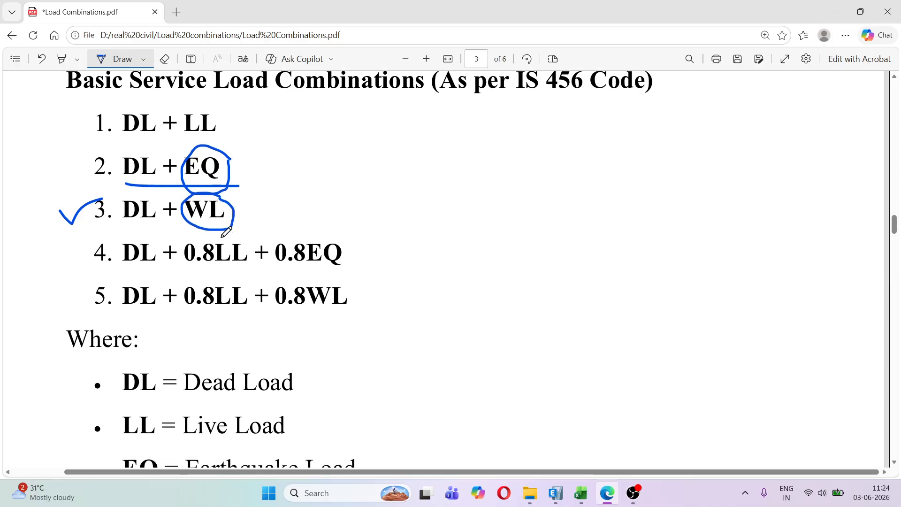
{"action": "scroll", "coordinate": [225, 234], "scroll_direction": "down", "scroll_amount": 12}
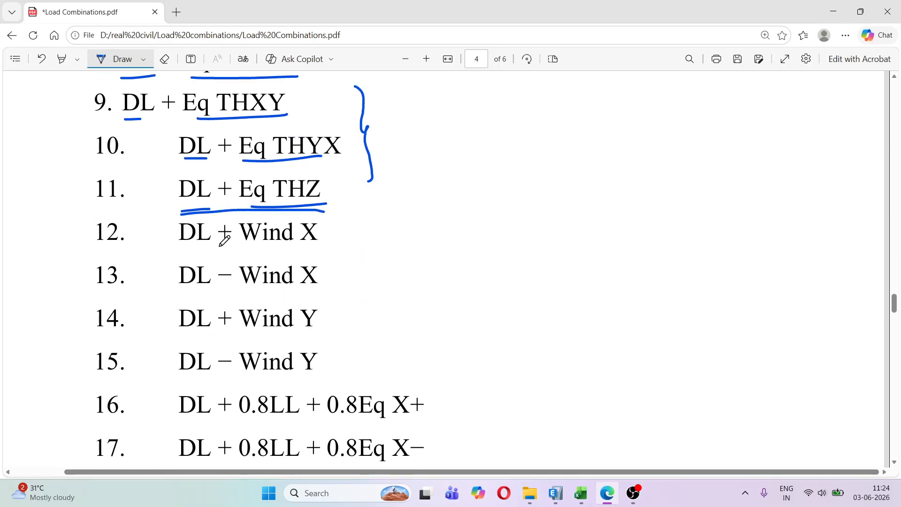
{"action": "left_click_drag", "start_coordinate": [244, 181], "coordinate": [304, 178]}
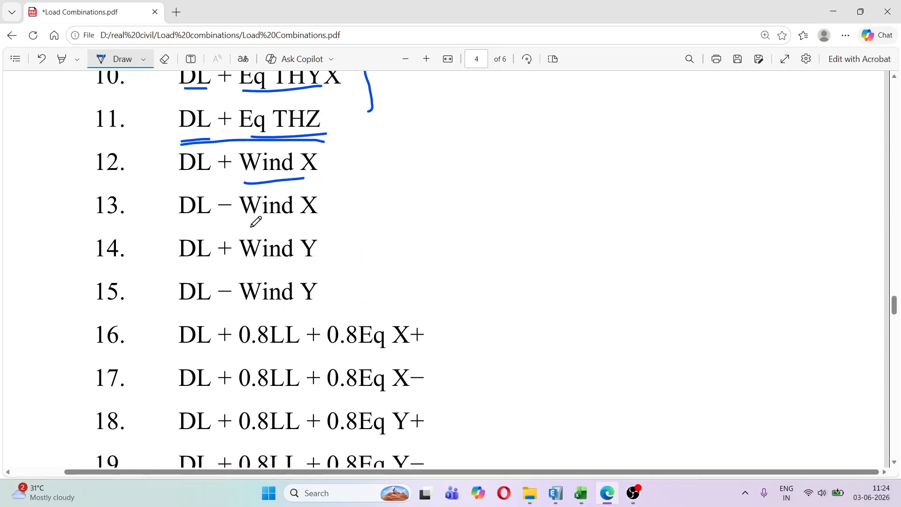
{"action": "left_click_drag", "start_coordinate": [251, 227], "coordinate": [320, 224]}
{"action": "left_click_drag", "start_coordinate": [262, 269], "coordinate": [331, 265]}
{"action": "left_click_drag", "start_coordinate": [261, 311], "coordinate": [336, 302]}
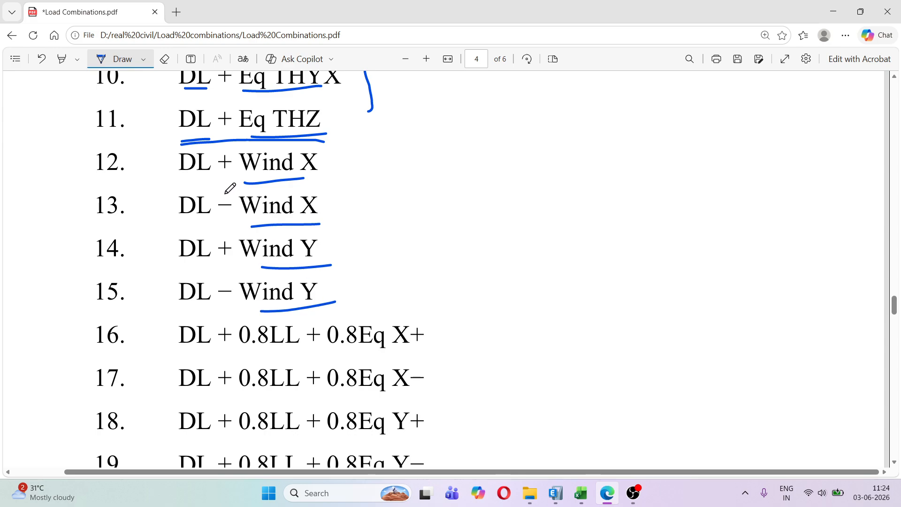
Correct combinations 13 and 15 by hand so they read DL + Wind −X and DL + Wind −Y
{"action": "left_click_drag", "start_coordinate": [226, 199], "coordinate": [226, 212]}
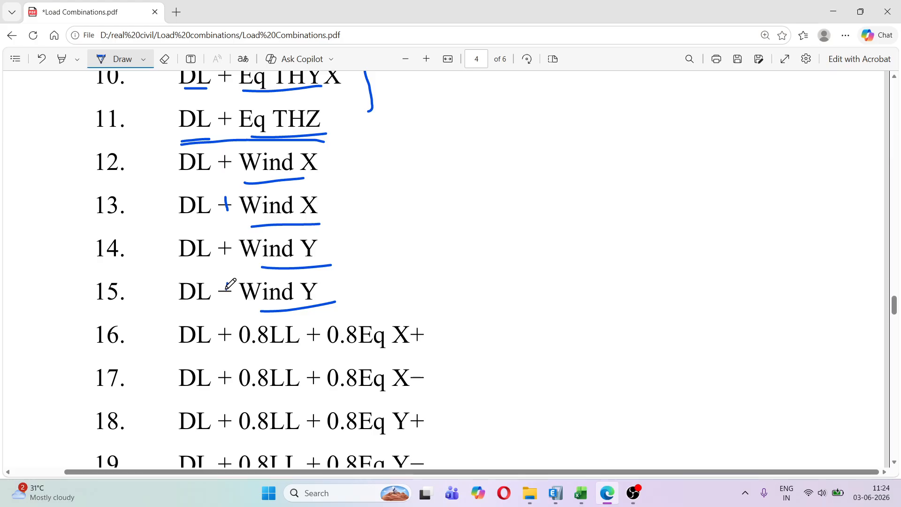
{"action": "left_click_drag", "start_coordinate": [225, 282], "coordinate": [226, 297]}
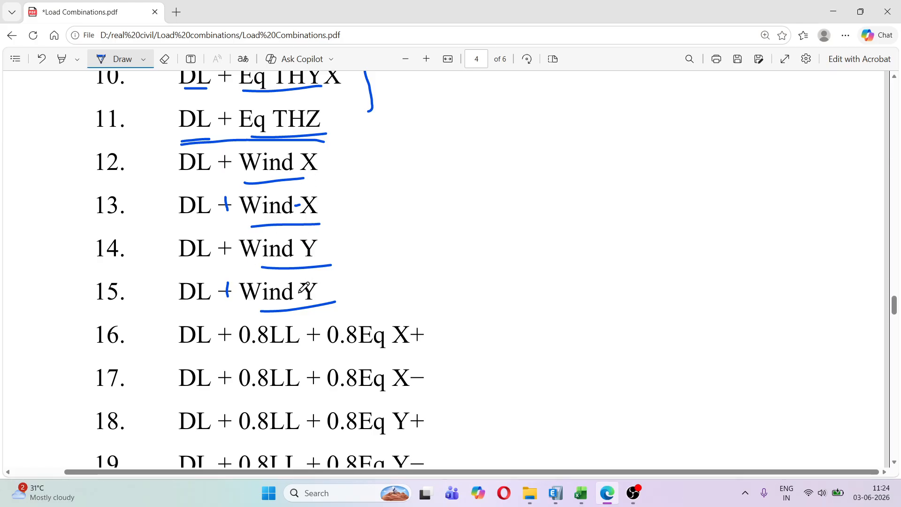
{"action": "scroll", "coordinate": [366, 224], "scroll_direction": "down", "scroll_amount": 4}
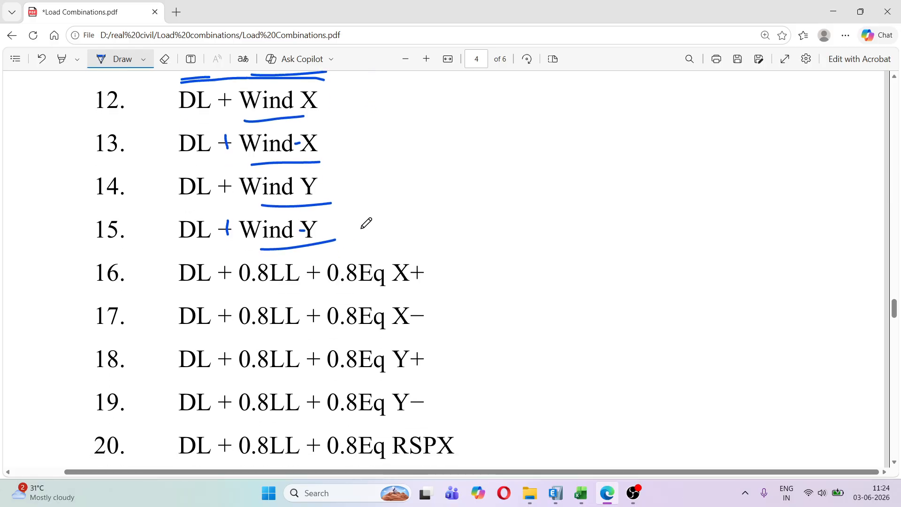
Tick basic combination 4, underline 0.8LL and 0.8EQ, circle EQ and draw an arrow leading away from it
{"action": "scroll", "coordinate": [364, 225], "scroll_direction": "up", "scroll_amount": 15}
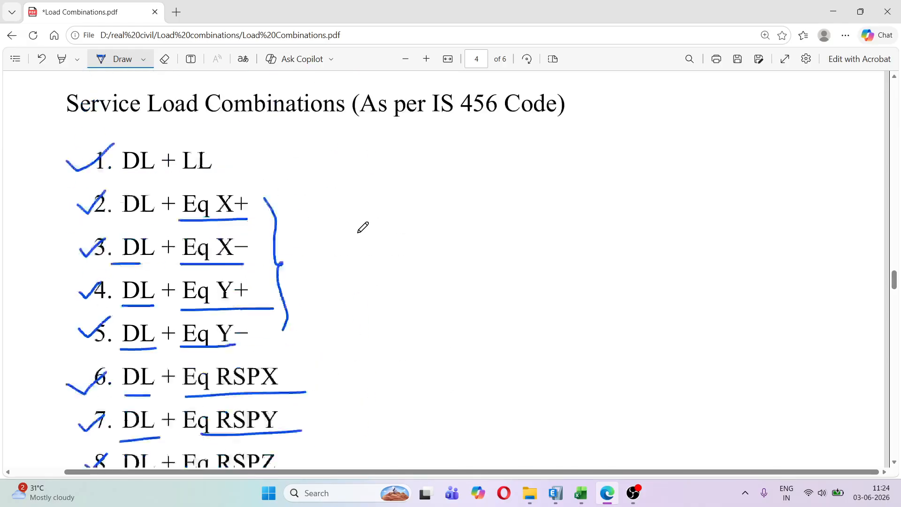
{"action": "scroll", "coordinate": [362, 227], "scroll_direction": "up", "scroll_amount": 8}
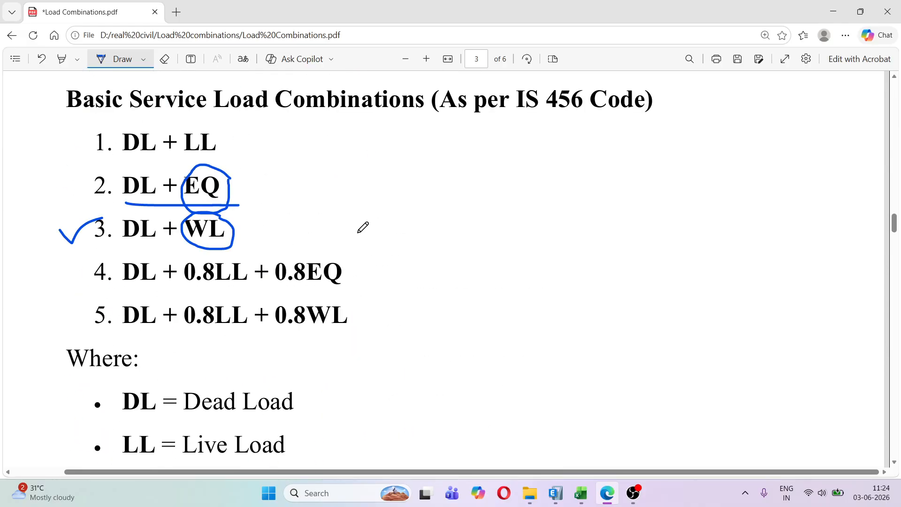
{"action": "scroll", "coordinate": [347, 225], "scroll_direction": "down", "scroll_amount": 1}
{"action": "left_click_drag", "start_coordinate": [66, 218], "coordinate": [102, 205]}
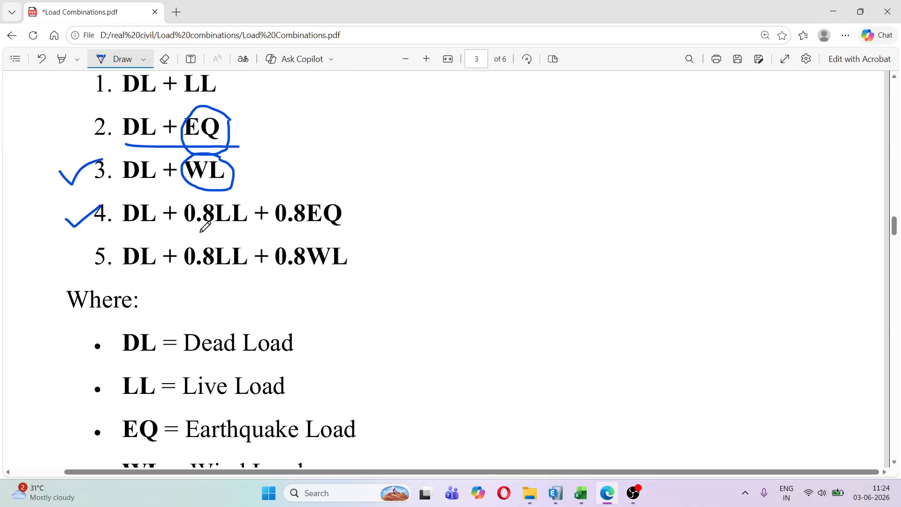
{"action": "mouse_move", "coordinate": [197, 230]}
{"action": "left_mouse_down"}
{"action": "mouse_move", "coordinate": [357, 227]}
{"action": "mouse_move", "coordinate": [333, 192]}
{"action": "mouse_move", "coordinate": [302, 200]}
{"action": "mouse_move", "coordinate": [309, 229]}
{"action": "mouse_move", "coordinate": [352, 215]}
{"action": "mouse_move", "coordinate": [345, 199]}
{"action": "mouse_move", "coordinate": [371, 148]}
{"action": "mouse_move", "coordinate": [376, 159]}
{"action": "mouse_move", "coordinate": [400, 138]}
{"action": "left_mouse_up"}
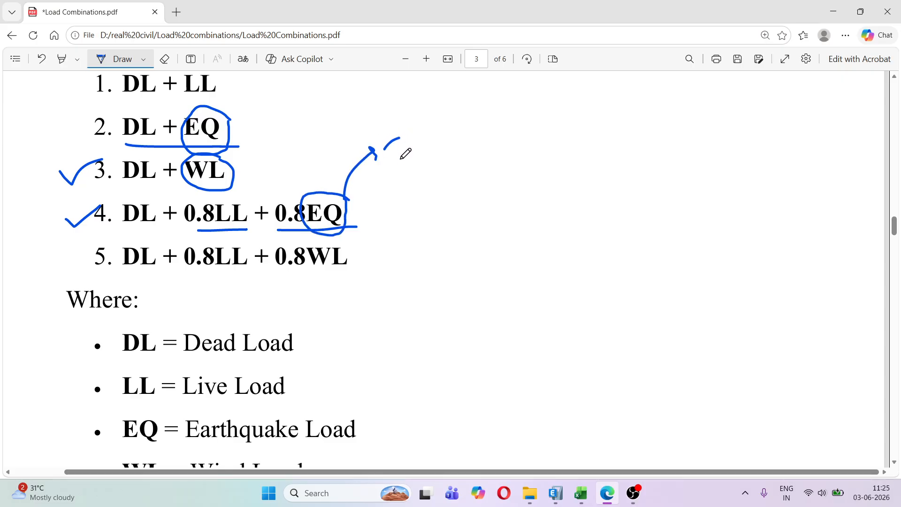
Draw groups of short dashes beyond the EQ arrow to represent the separate earthquake load cases
{"action": "left_click_drag", "start_coordinate": [396, 170], "coordinate": [414, 159]}
{"action": "left_click_drag", "start_coordinate": [404, 191], "coordinate": [432, 184]}
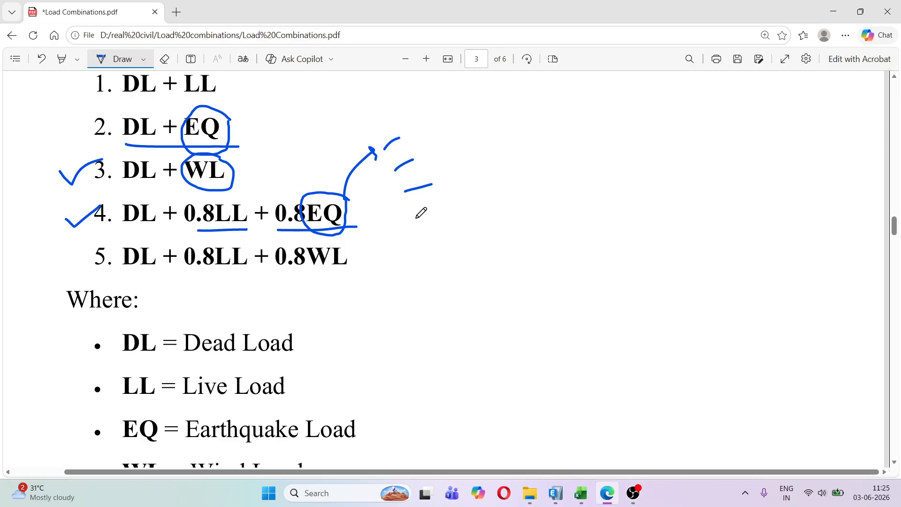
{"action": "left_click_drag", "start_coordinate": [416, 219], "coordinate": [442, 213]}
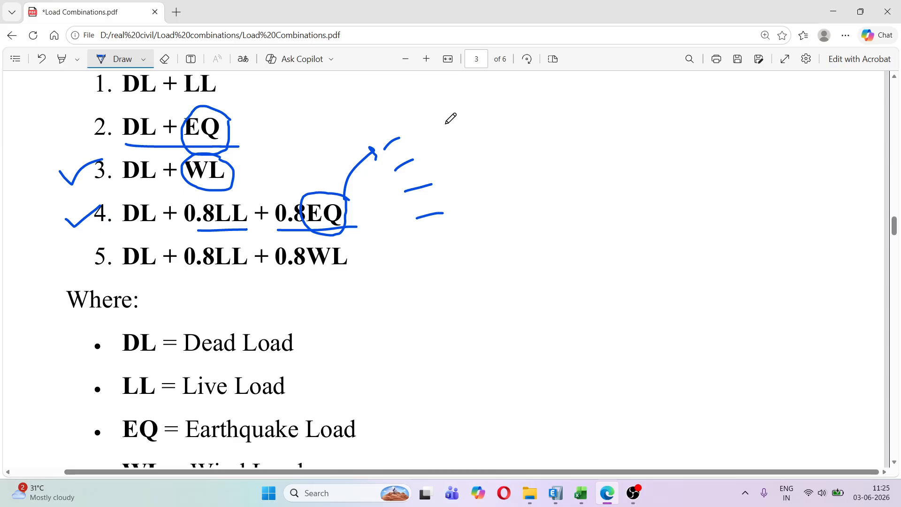
{"action": "mouse_move", "coordinate": [436, 124]}
{"action": "left_mouse_down"}
{"action": "mouse_move", "coordinate": [459, 118]}
{"action": "mouse_move", "coordinate": [472, 144]}
{"action": "left_mouse_up"}
{"action": "left_click_drag", "start_coordinate": [468, 177], "coordinate": [493, 169]}
{"action": "mouse_move", "coordinate": [492, 109]}
{"action": "left_mouse_down"}
{"action": "mouse_move", "coordinate": [543, 99]}
{"action": "mouse_move", "coordinate": [561, 121]}
{"action": "left_mouse_up"}
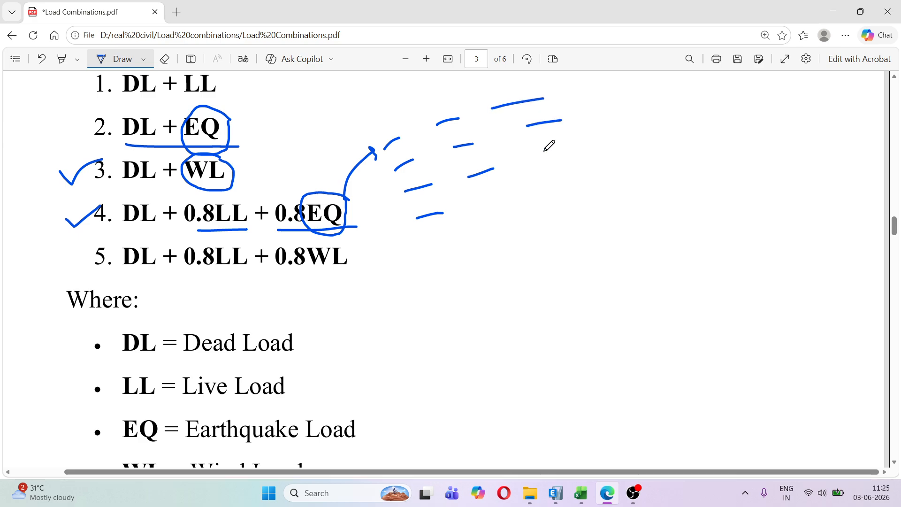
Tick combinations 16 and 25 in the detailed list to mark the range of DL + 0.8LL + 0.8Eq combinations
{"action": "scroll", "coordinate": [532, 186], "scroll_direction": "down", "scroll_amount": 10}
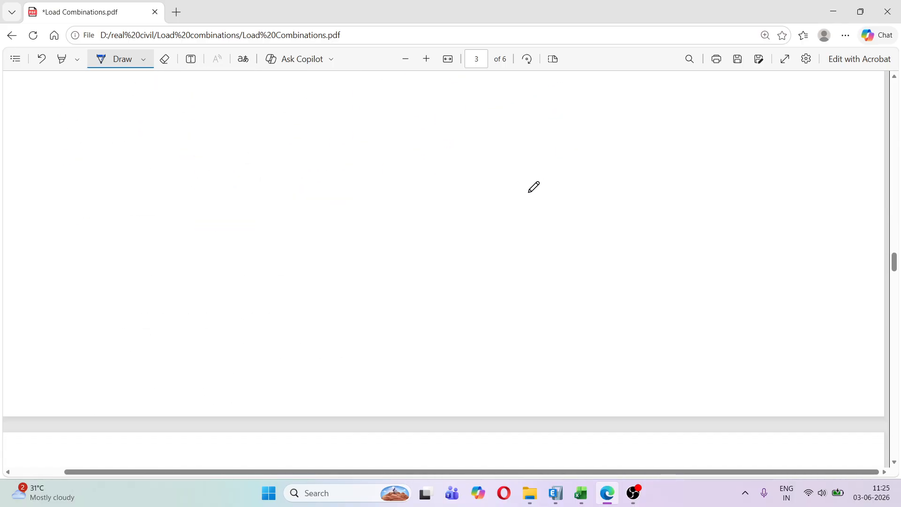
{"action": "scroll", "coordinate": [533, 186], "scroll_direction": "down", "scroll_amount": 15}
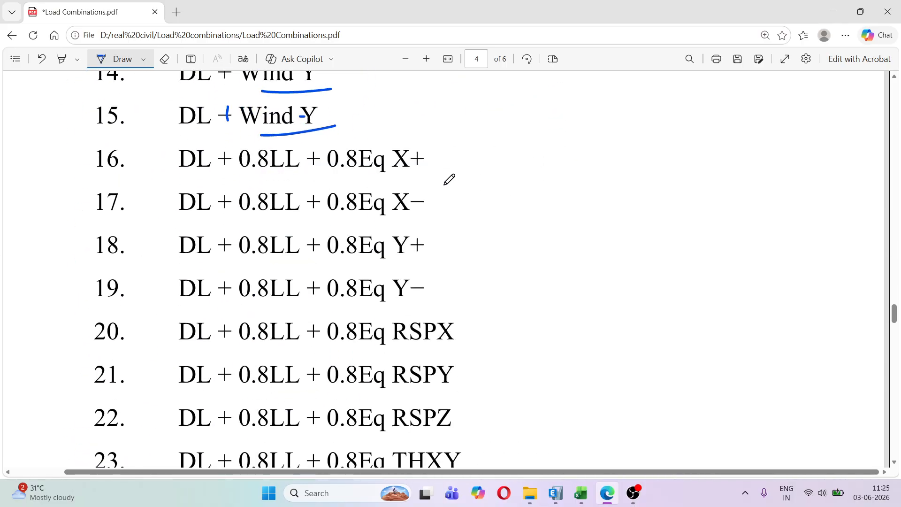
{"action": "left_click_drag", "start_coordinate": [78, 162], "coordinate": [115, 148]}
{"action": "scroll", "coordinate": [92, 202], "scroll_direction": "down", "scroll_amount": 3}
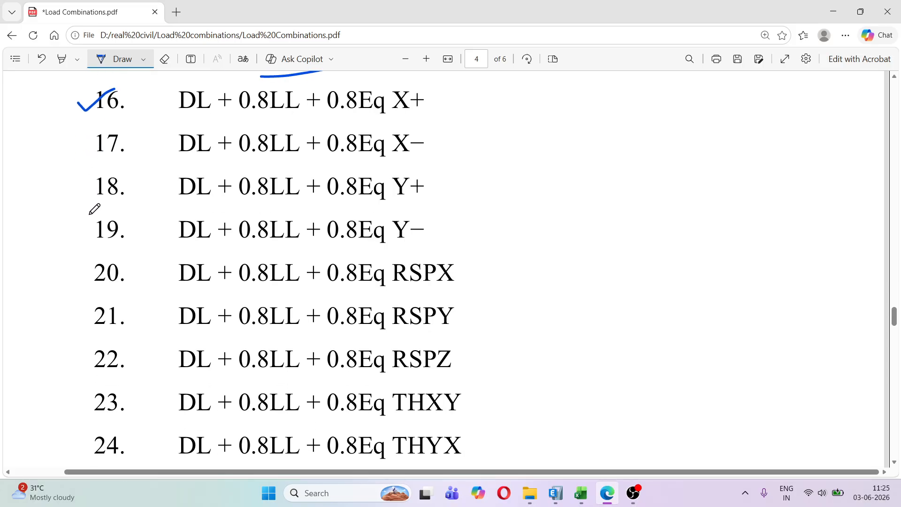
{"action": "scroll", "coordinate": [88, 346], "scroll_direction": "down", "scroll_amount": 7}
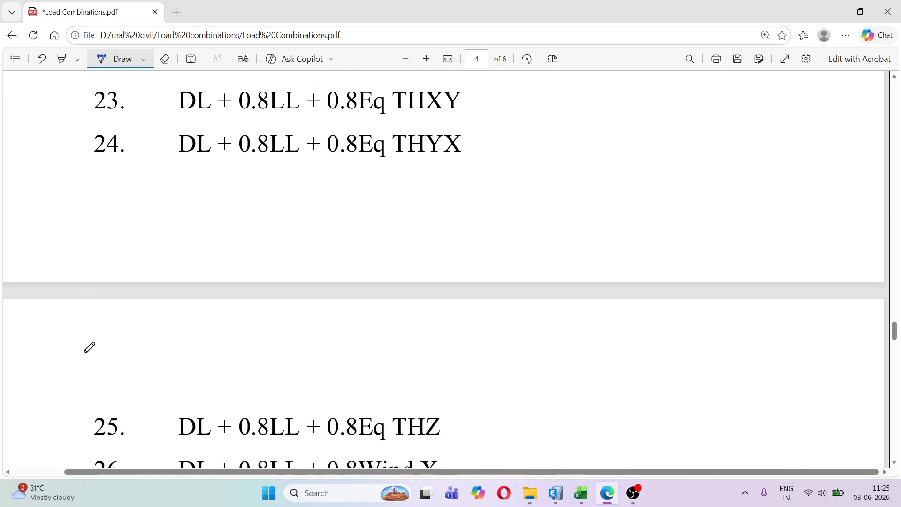
{"action": "left_click_drag", "start_coordinate": [75, 371], "coordinate": [124, 345]}
Underline the 0.8Eq X+, X−, Y+ and Y− terms in combinations 16 to 19
{"action": "scroll", "coordinate": [226, 286], "scroll_direction": "up", "scroll_amount": 9}
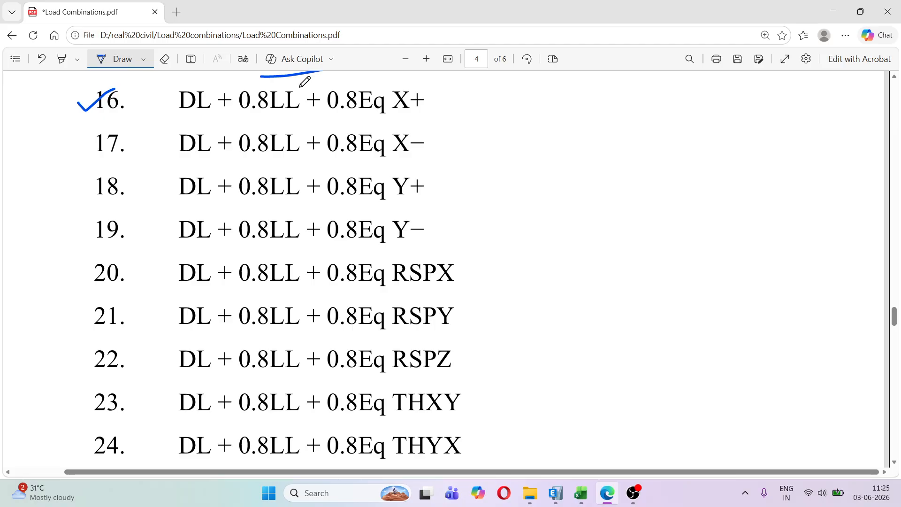
{"action": "mouse_move", "coordinate": [301, 87]}
{"action": "left_mouse_down"}
{"action": "mouse_move", "coordinate": [190, 86]}
{"action": "mouse_move", "coordinate": [177, 97]}
{"action": "mouse_move", "coordinate": [195, 125]}
{"action": "mouse_move", "coordinate": [323, 111]}
{"action": "mouse_move", "coordinate": [316, 92]}
{"action": "mouse_move", "coordinate": [290, 88]}
{"action": "left_mouse_up"}
{"action": "left_click_drag", "start_coordinate": [345, 116], "coordinate": [440, 107]}
{"action": "left_click_drag", "start_coordinate": [345, 165], "coordinate": [426, 154]}
{"action": "left_click_drag", "start_coordinate": [350, 209], "coordinate": [426, 205]}
{"action": "left_click_drag", "start_coordinate": [357, 250], "coordinate": [446, 250]}
Erase the pen marks around service load combinations 1 to 4, including the ticks, underlines and the curly bracket
{"action": "scroll", "coordinate": [446, 201], "scroll_direction": "down", "scroll_amount": 10}
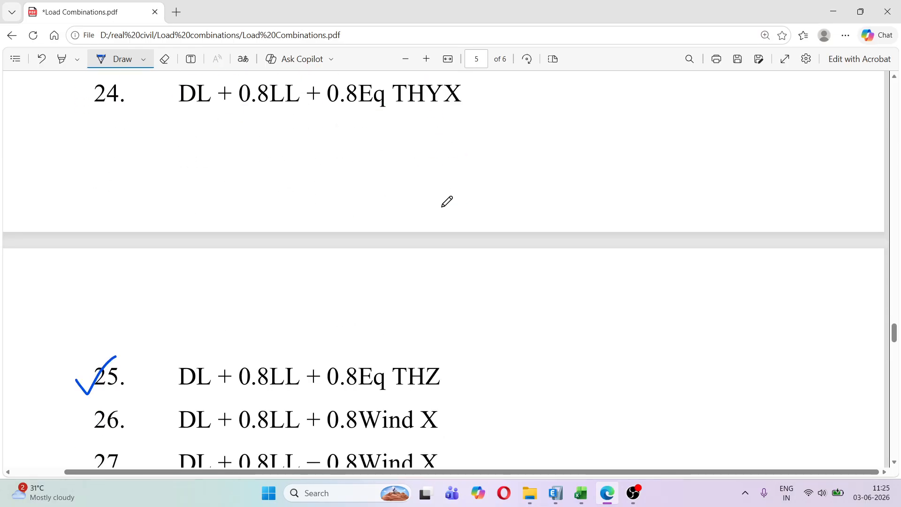
{"action": "scroll", "coordinate": [408, 191], "scroll_direction": "up", "scroll_amount": 15}
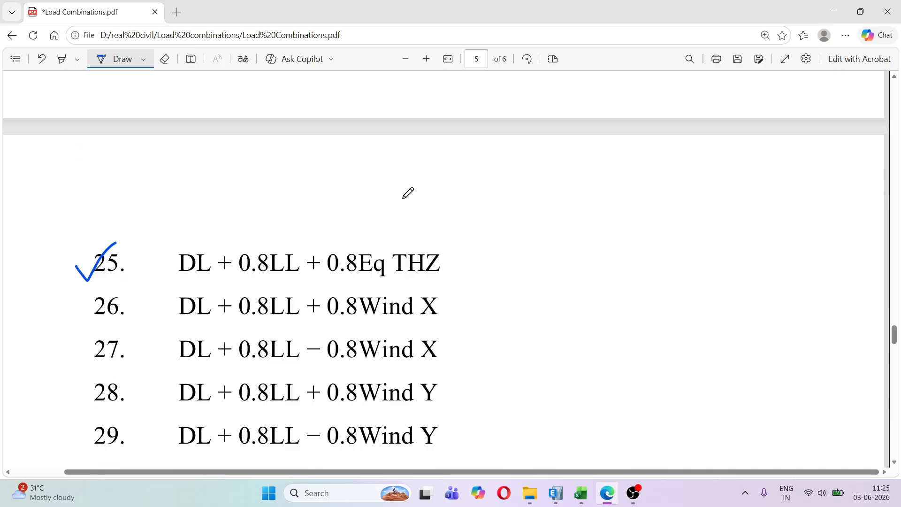
{"action": "scroll", "coordinate": [407, 193], "scroll_direction": "up", "scroll_amount": 10}
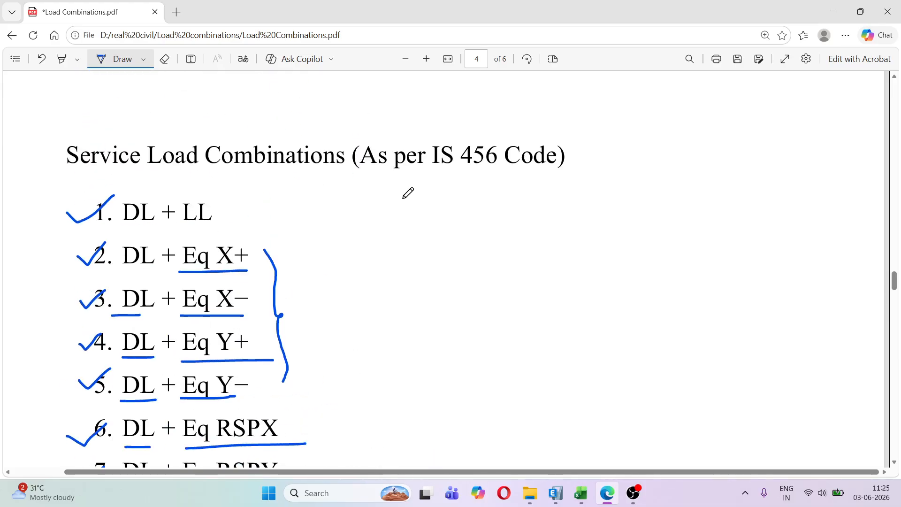
{"action": "left_click", "coordinate": [164, 58]}
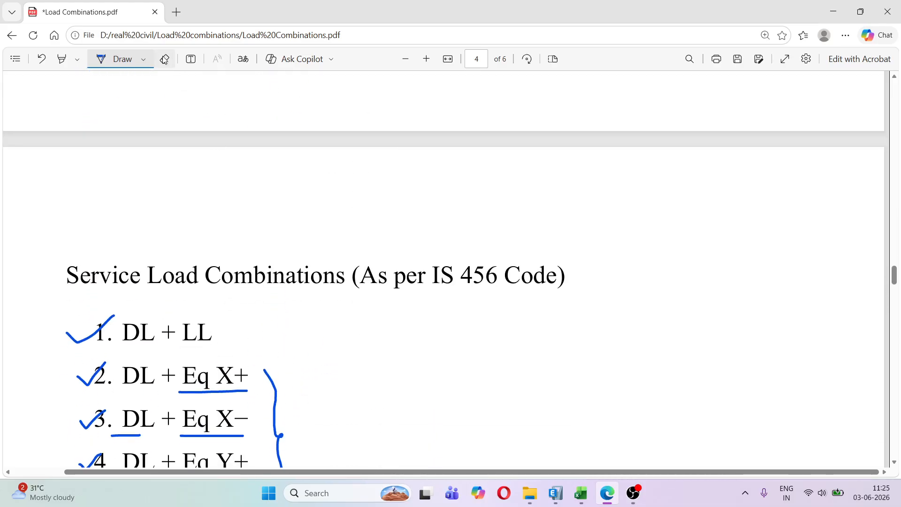
{"action": "mouse_move", "coordinate": [78, 296]}
{"action": "left_mouse_down"}
{"action": "mouse_move", "coordinate": [84, 358]}
{"action": "mouse_move", "coordinate": [237, 398]}
{"action": "mouse_move", "coordinate": [288, 311]}
{"action": "left_mouse_up"}
{"action": "scroll", "coordinate": [170, 308], "scroll_direction": "down", "scroll_amount": 4}
{"action": "left_click_drag", "start_coordinate": [87, 277], "coordinate": [147, 257]}
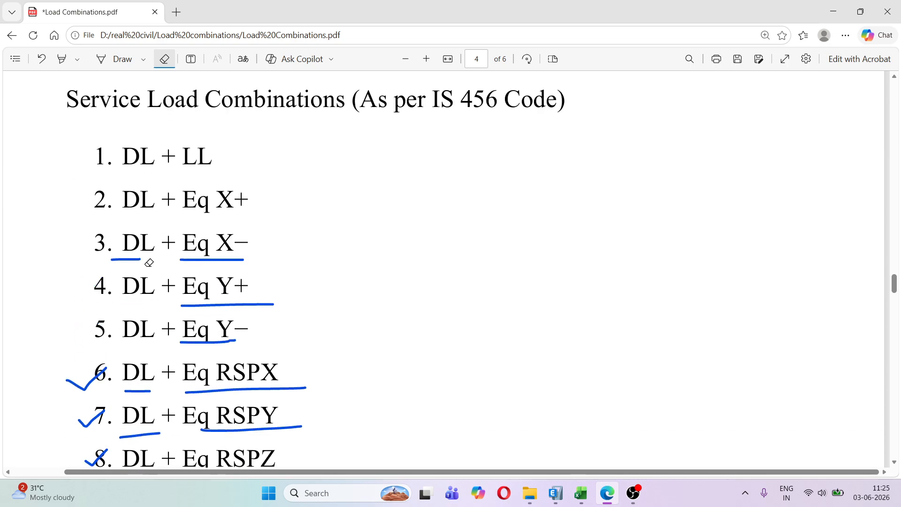
{"action": "mouse_move", "coordinate": [215, 268]}
{"action": "left_mouse_down"}
{"action": "mouse_move", "coordinate": [121, 254]}
{"action": "mouse_move", "coordinate": [212, 309]}
{"action": "left_mouse_up"}
Erase the remaining ticks, underlines and bracket from service load combinations 5 to 11
{"action": "scroll", "coordinate": [213, 309], "scroll_direction": "down", "scroll_amount": 4}
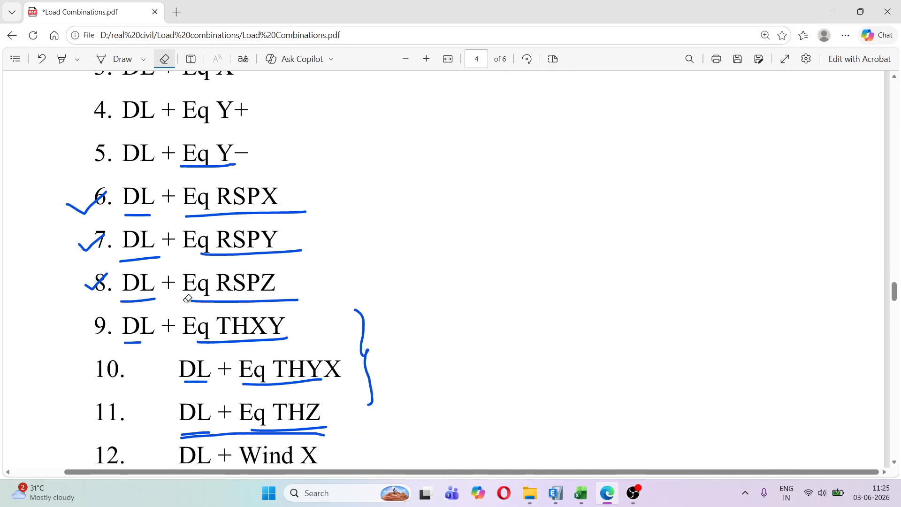
{"action": "mouse_move", "coordinate": [99, 256]}
{"action": "left_mouse_down"}
{"action": "mouse_move", "coordinate": [211, 187]}
{"action": "mouse_move", "coordinate": [235, 223]}
{"action": "mouse_move", "coordinate": [180, 169]}
{"action": "left_mouse_up"}
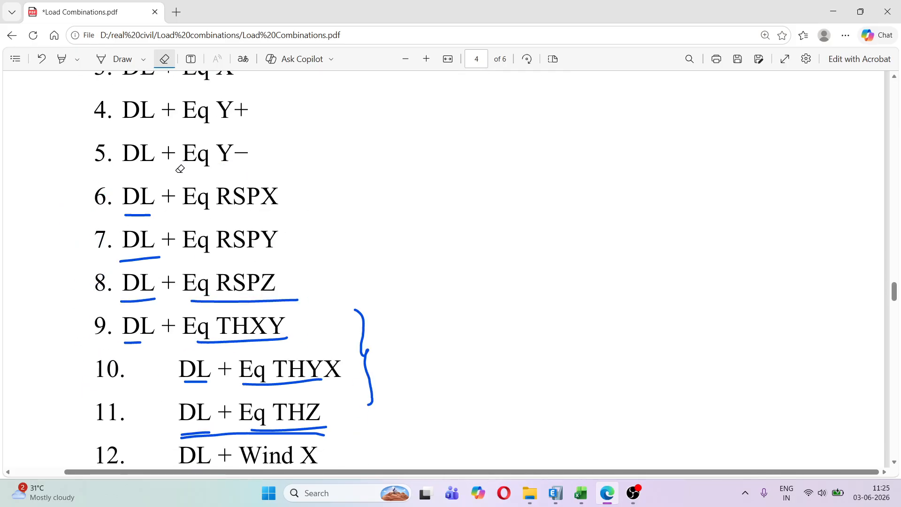
{"action": "mouse_move", "coordinate": [135, 208]}
{"action": "left_mouse_down"}
{"action": "mouse_move", "coordinate": [139, 328]}
{"action": "mouse_move", "coordinate": [237, 277]}
{"action": "mouse_move", "coordinate": [381, 351]}
{"action": "mouse_move", "coordinate": [265, 425]}
{"action": "mouse_move", "coordinate": [243, 378]}
{"action": "mouse_move", "coordinate": [314, 348]}
{"action": "left_mouse_up"}
{"action": "scroll", "coordinate": [298, 285], "scroll_direction": "up", "scroll_amount": 8}
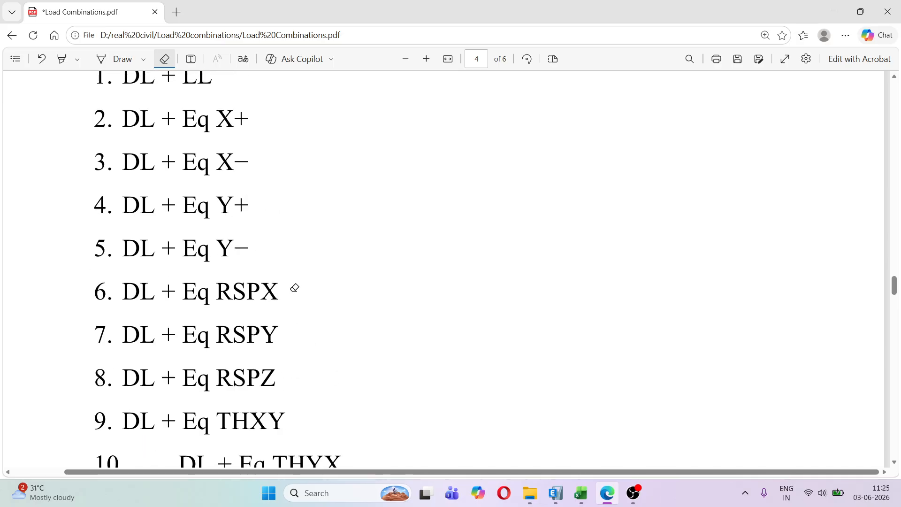
{"action": "scroll", "coordinate": [294, 287], "scroll_direction": "down", "scroll_amount": 7}
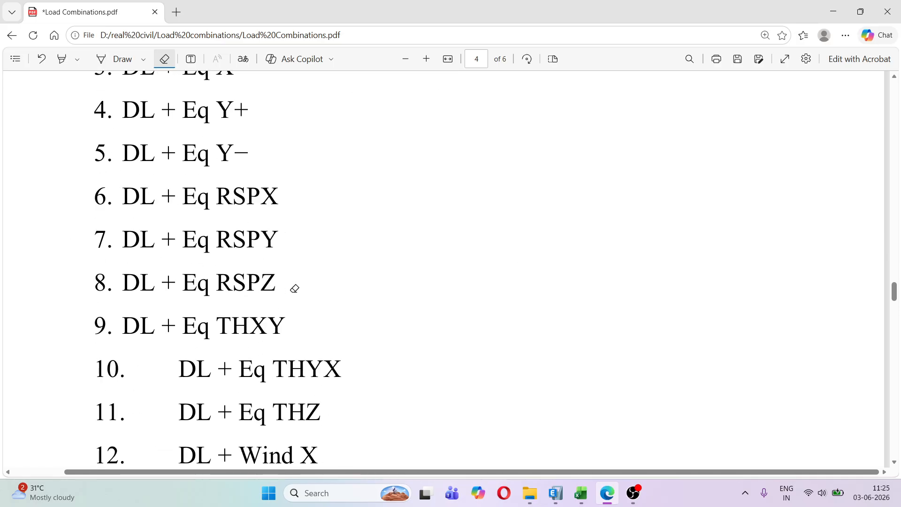
{"action": "scroll", "coordinate": [292, 288], "scroll_direction": "up", "scroll_amount": 10}
{"action": "scroll", "coordinate": [291, 291], "scroll_direction": "down", "scroll_amount": 5}
{"action": "scroll", "coordinate": [289, 295], "scroll_direction": "down", "scroll_amount": 1}
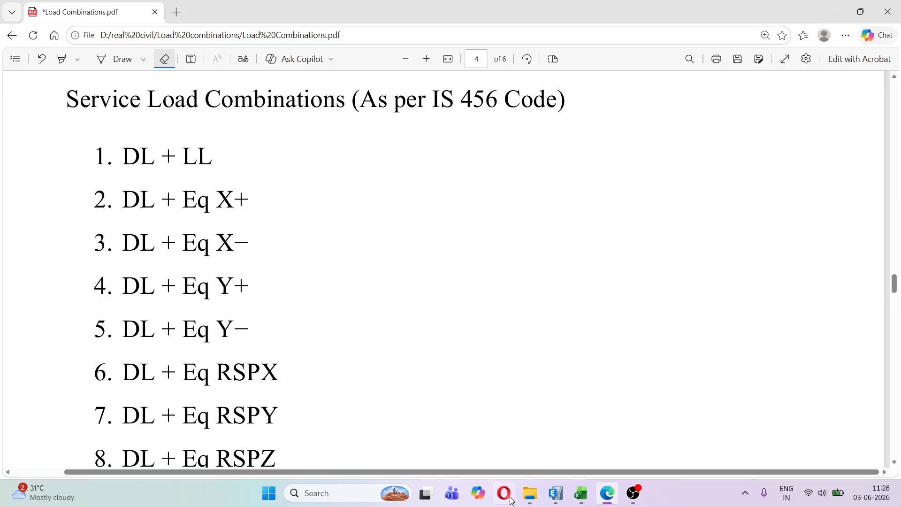
Switch to ETABS and review the defined load cases from Dead through THZ without changing any of them
{"action": "left_click", "coordinate": [556, 493]}
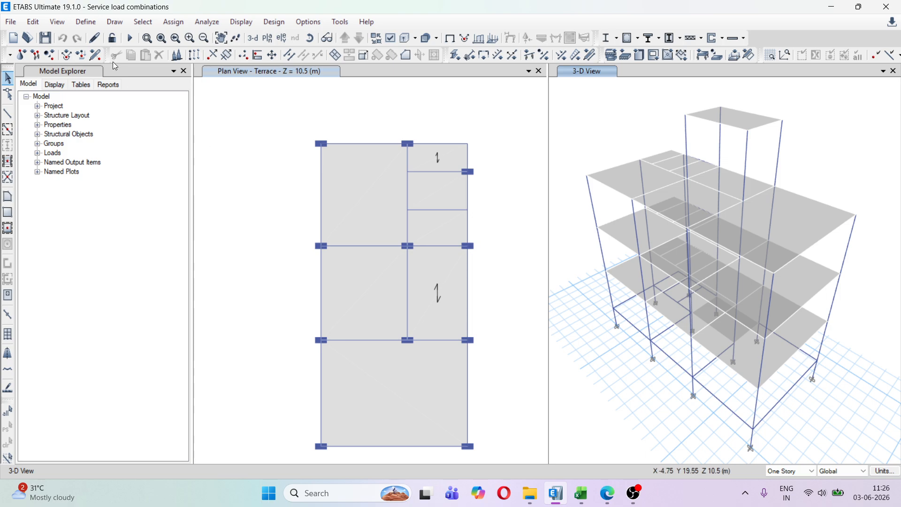
{"action": "left_click", "coordinate": [89, 21]}
{"action": "left_click", "coordinate": [150, 300]}
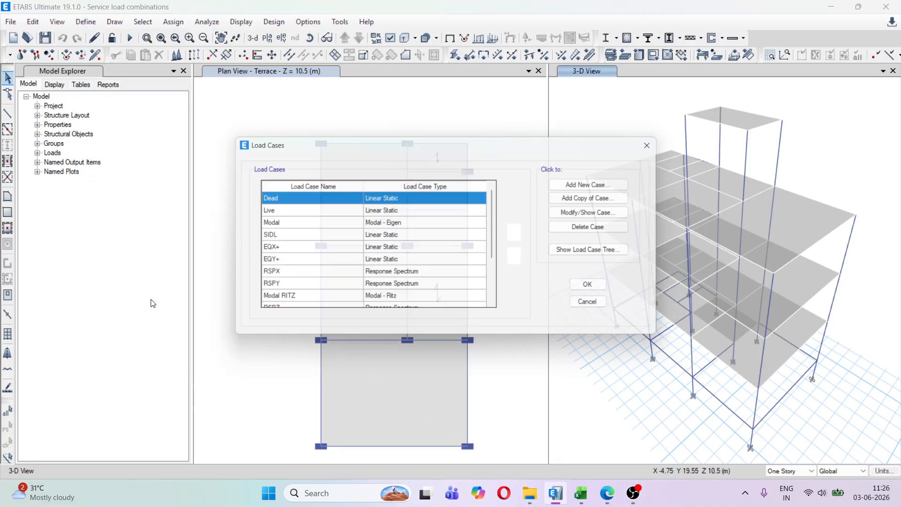
{"action": "scroll", "coordinate": [298, 223], "scroll_direction": "down", "scroll_amount": 2}
{"action": "scroll", "coordinate": [299, 223], "scroll_direction": "up", "scroll_amount": 2}
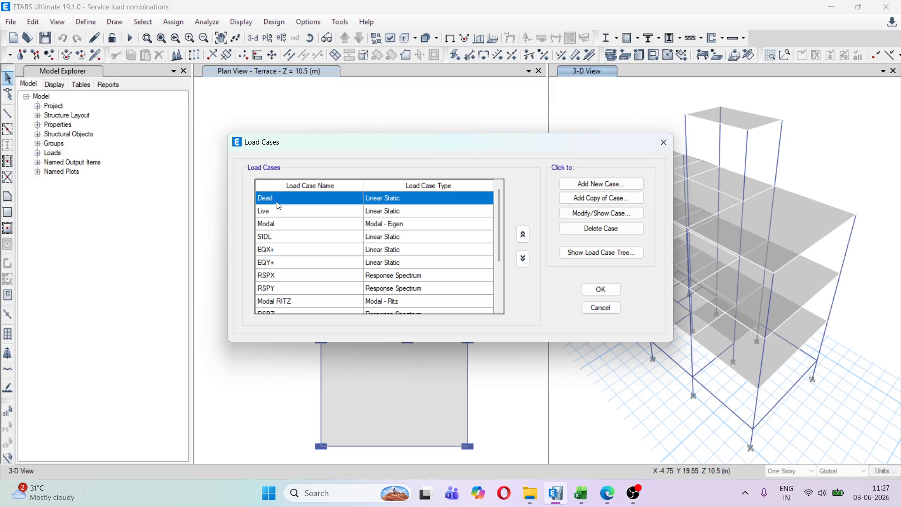
{"action": "scroll", "coordinate": [278, 220], "scroll_direction": "down", "scroll_amount": 1}
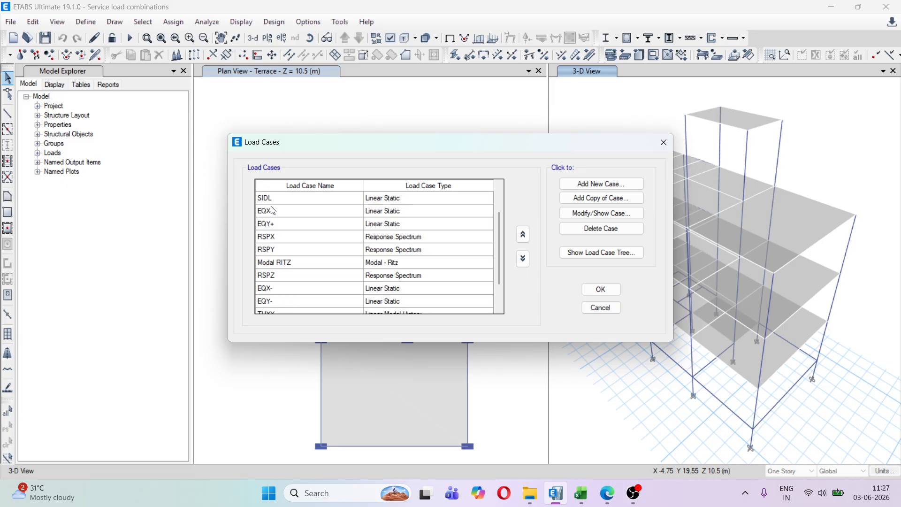
{"action": "scroll", "coordinate": [277, 221], "scroll_direction": "down", "scroll_amount": 1}
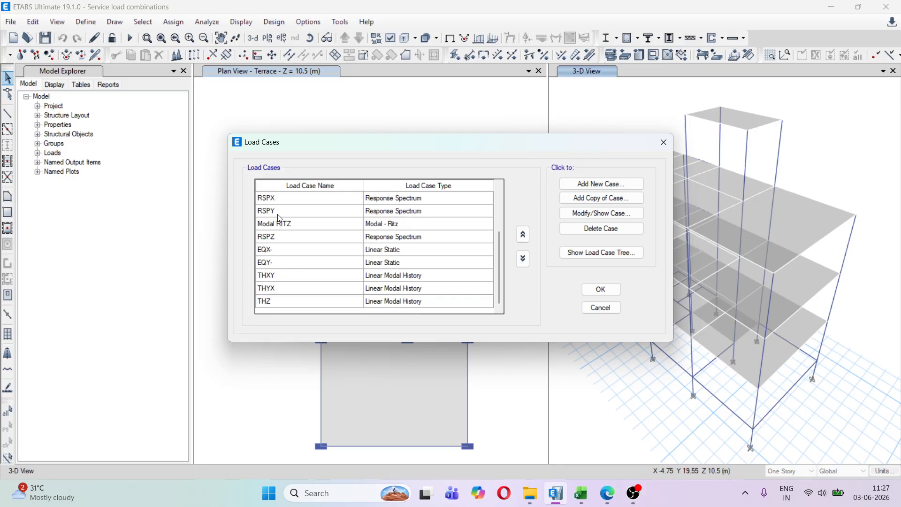
{"action": "scroll", "coordinate": [287, 287], "scroll_direction": "up", "scroll_amount": 2}
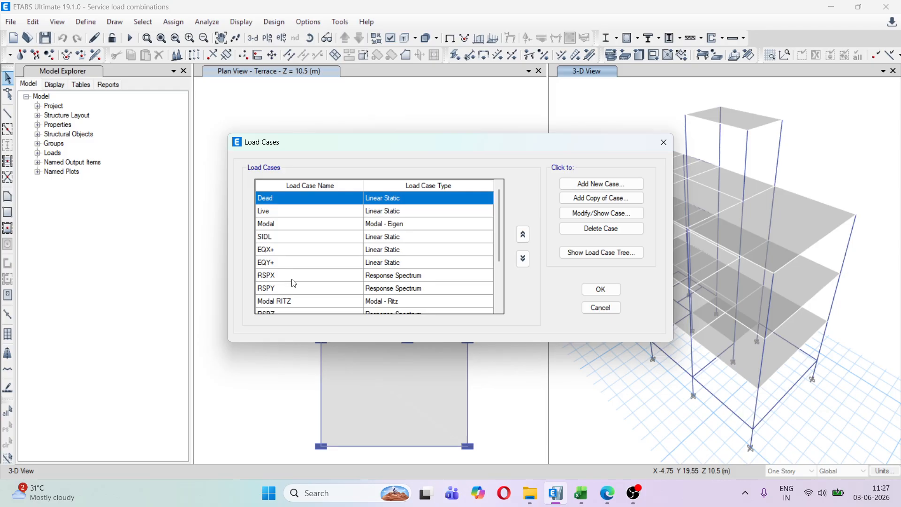
{"action": "left_click", "coordinate": [663, 142]}
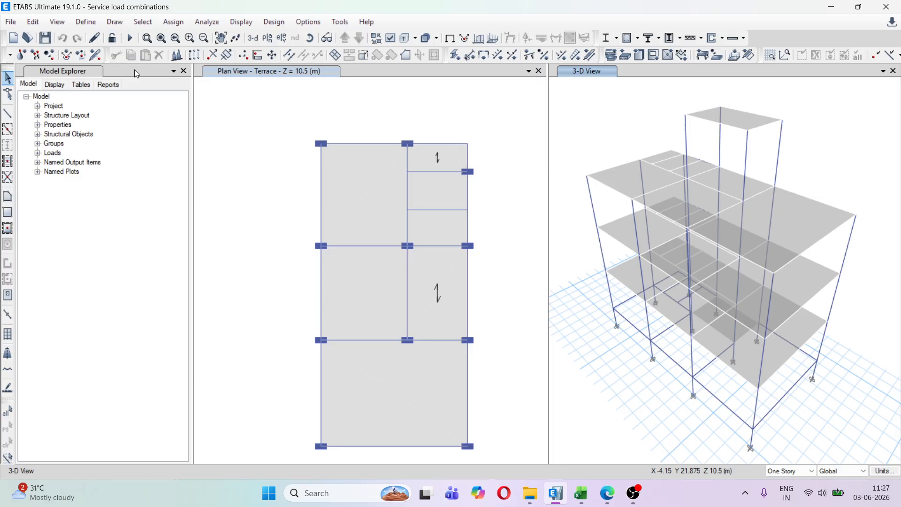
Create a new load combination and begin its name with SL1:
{"action": "left_click", "coordinate": [83, 23]}
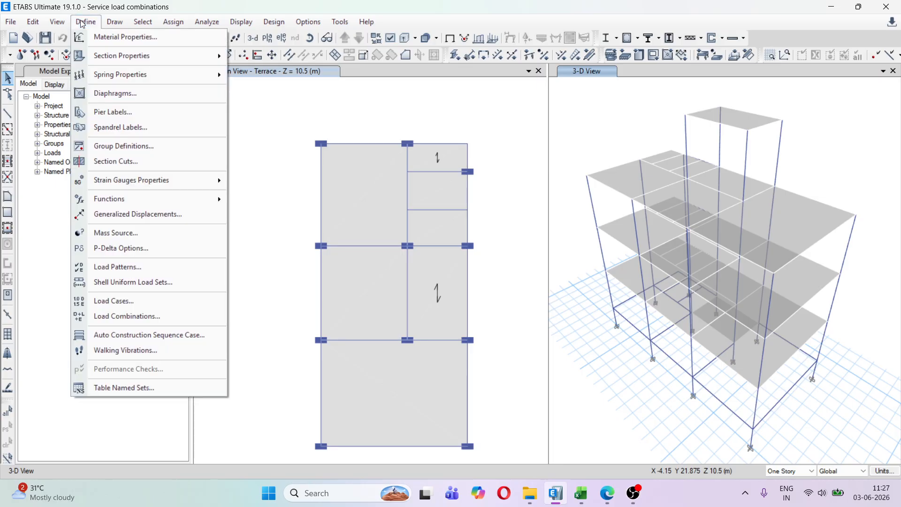
{"action": "left_click", "coordinate": [145, 314]}
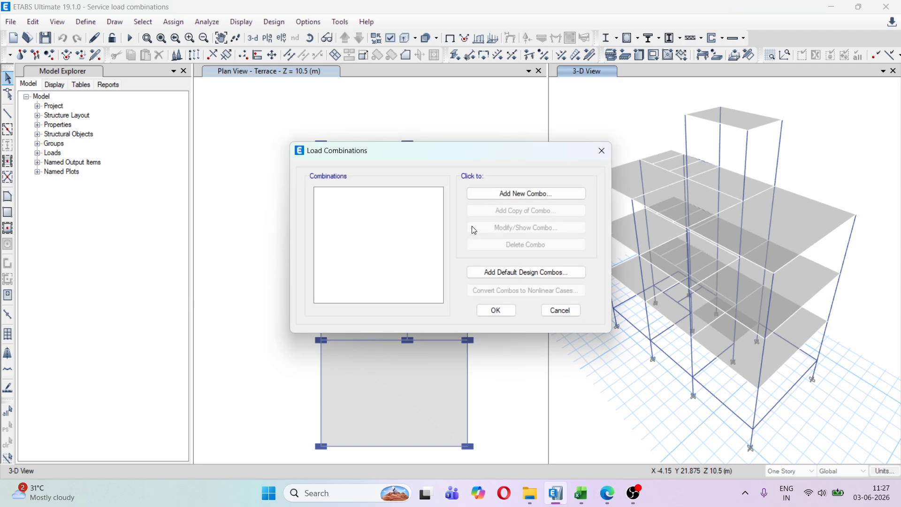
{"action": "left_click", "coordinate": [514, 200]}
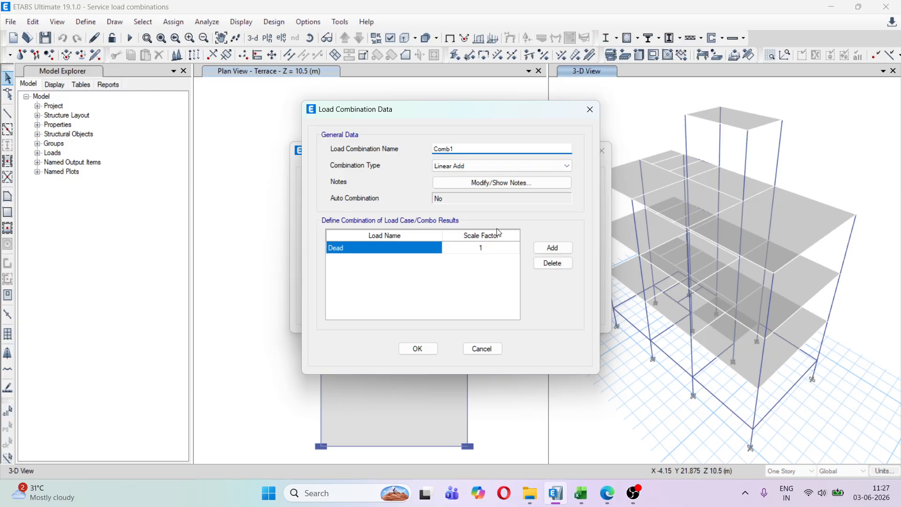
{"action": "double_click", "coordinate": [466, 149]}
{"action": "type", "text": "SL"}
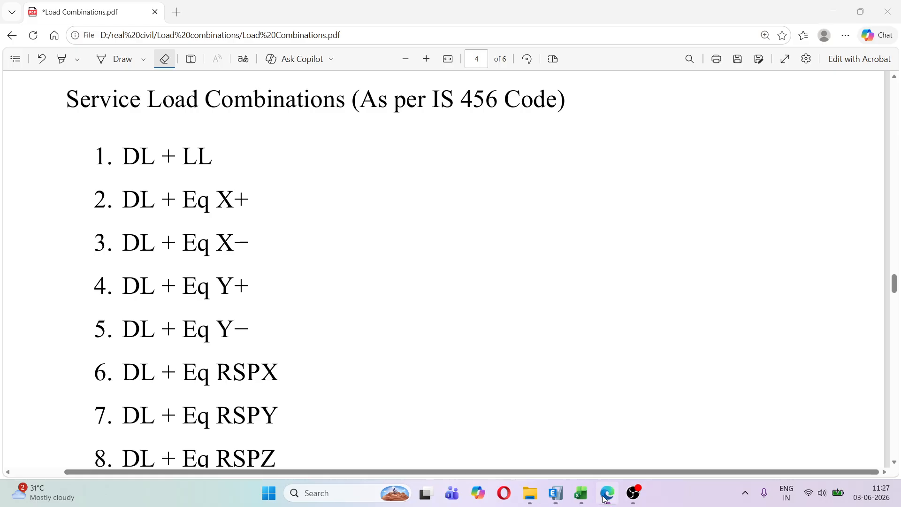
Switch to the load combinations PDF in Edge and underline DL + LL in service combination 1 with the pen
{"action": "left_click", "coordinate": [607, 492]}
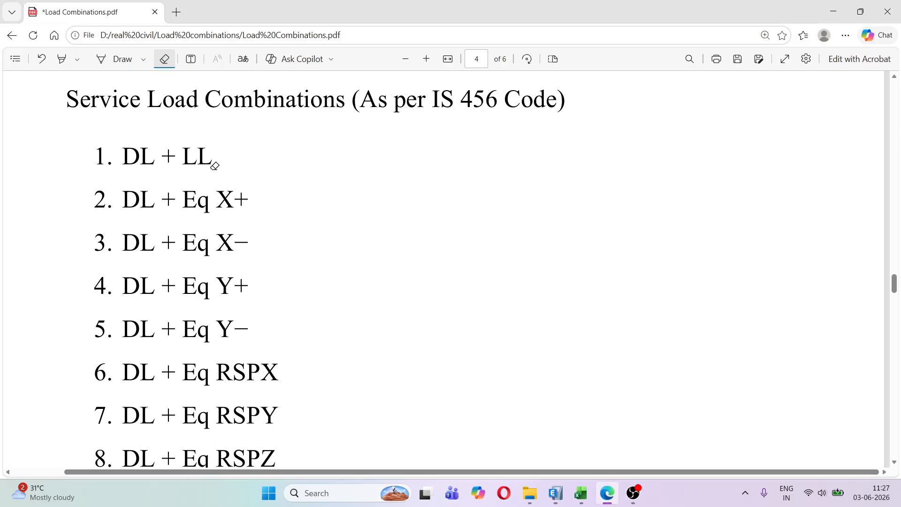
{"action": "left_click", "coordinate": [120, 58]}
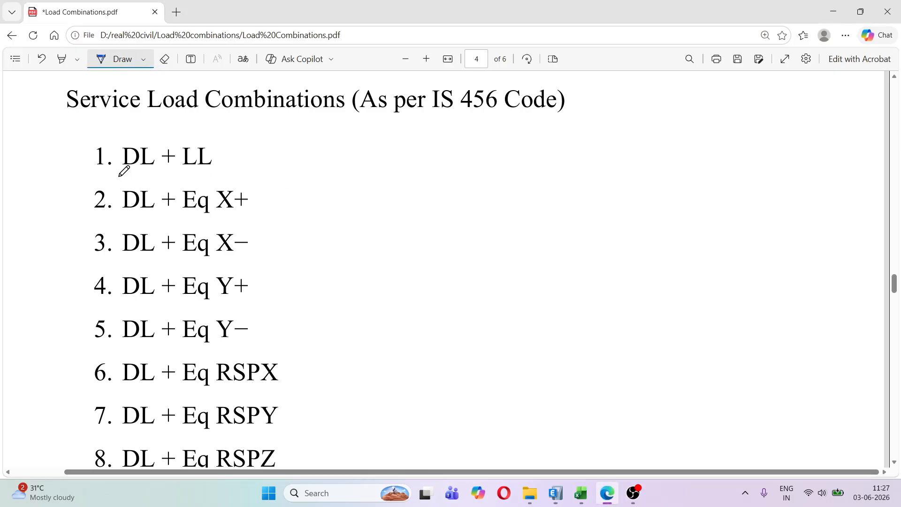
{"action": "left_click_drag", "start_coordinate": [116, 176], "coordinate": [251, 174]}
Return to ETABS and complete the combination name as SL1: DL+LL, keeping the Linear Add combination type
{"action": "left_click", "coordinate": [556, 495]}
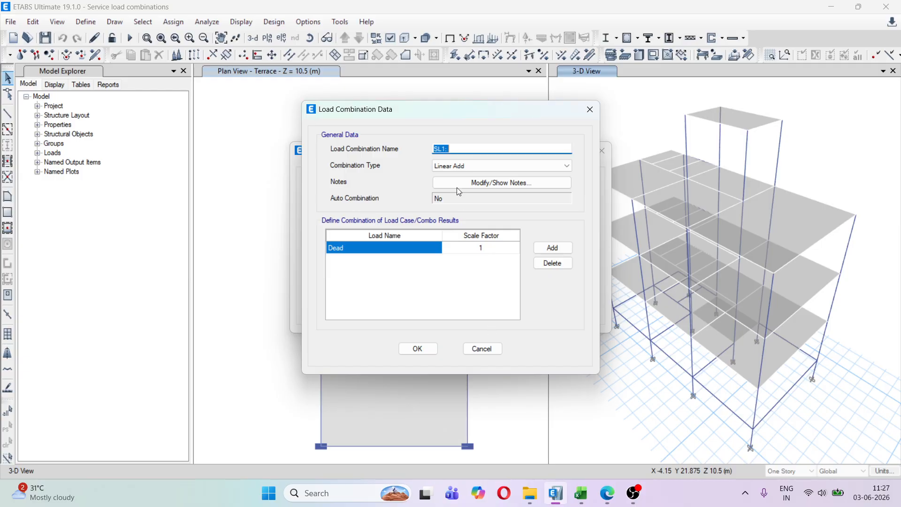
{"action": "left_click", "coordinate": [469, 148]}
{"action": "type", "text": "DL+LL"}
{"action": "left_click", "coordinate": [495, 165]}
{"action": "left_click", "coordinate": [495, 165]}
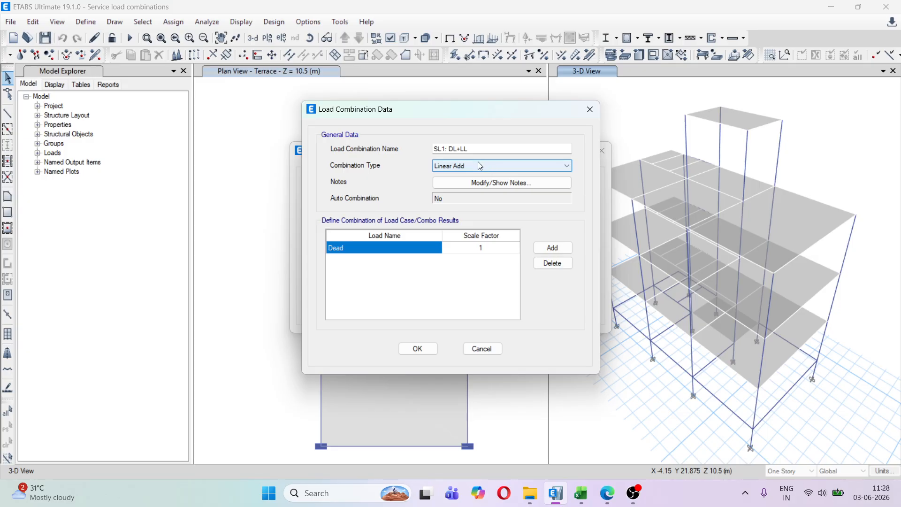
Add the SIDL load case to the SL1 combination with a scale factor of 1
{"action": "left_click", "coordinate": [553, 248]}
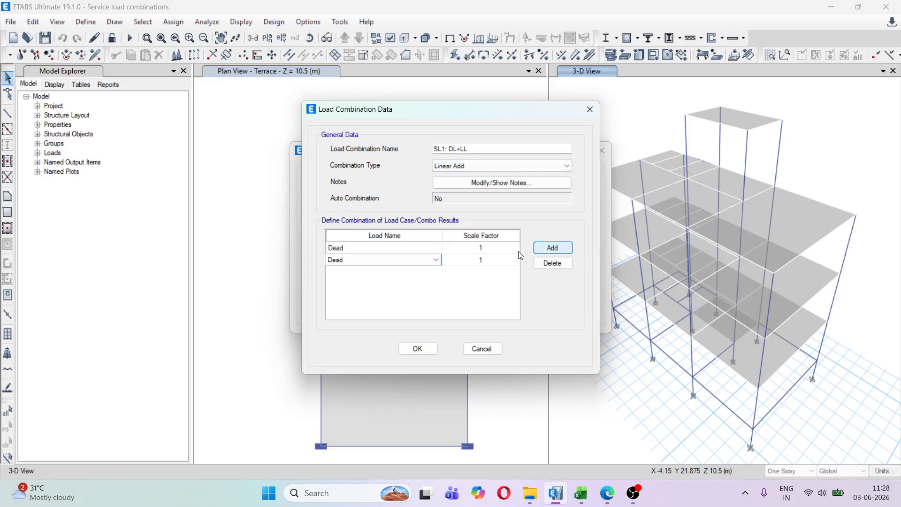
{"action": "left_click", "coordinate": [385, 259]}
{"action": "left_click", "coordinate": [387, 260]}
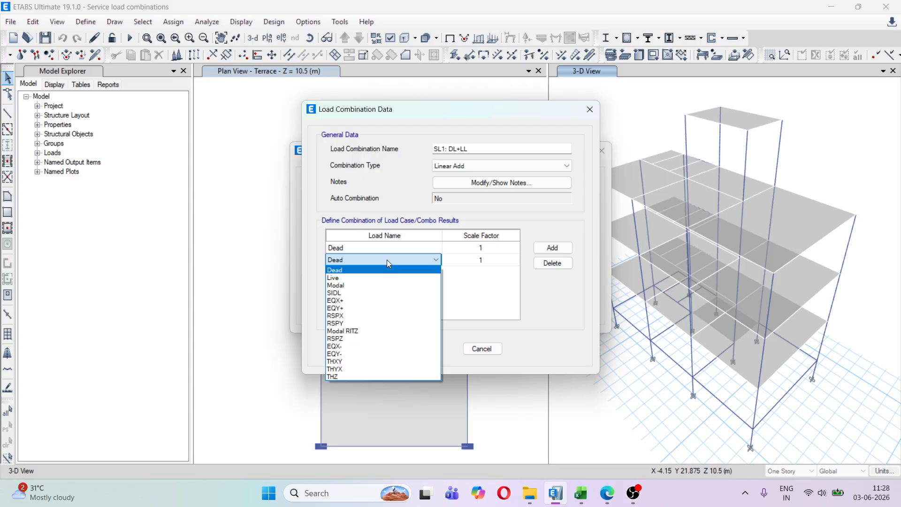
{"action": "left_click", "coordinate": [366, 294]}
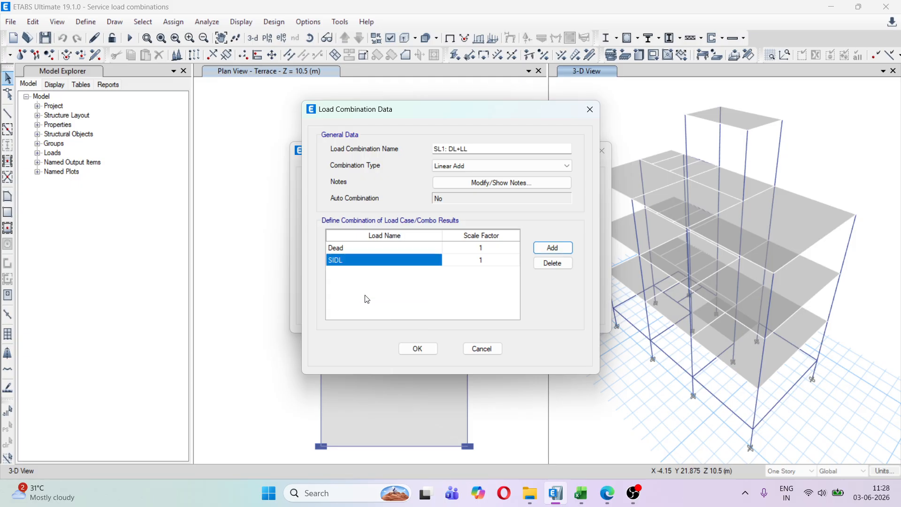
Switch to the PDF in Edge and tick Self Weight and Super Imposed Dead Load under Dead Load in Basic Load Cases
{"action": "left_click", "coordinate": [607, 492]}
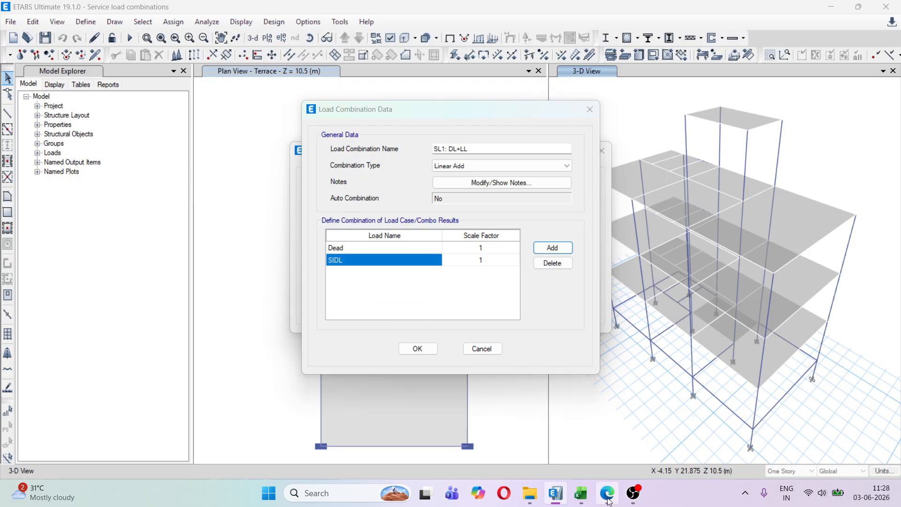
{"action": "scroll", "coordinate": [375, 204], "scroll_direction": "down", "scroll_amount": 10}
{"action": "scroll", "coordinate": [361, 214], "scroll_direction": "up", "scroll_amount": 15}
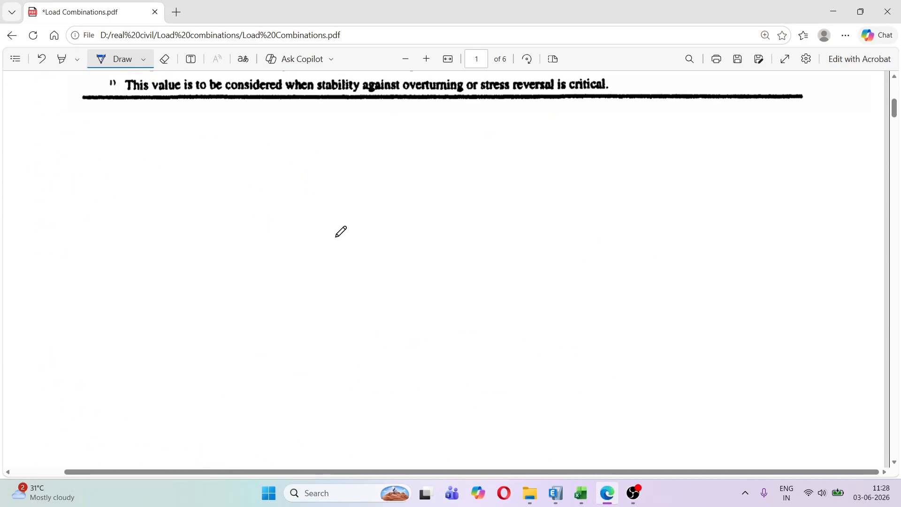
{"action": "scroll", "coordinate": [315, 223], "scroll_direction": "down", "scroll_amount": 5}
{"action": "scroll", "coordinate": [315, 223], "scroll_direction": "down", "scroll_amount": 5}
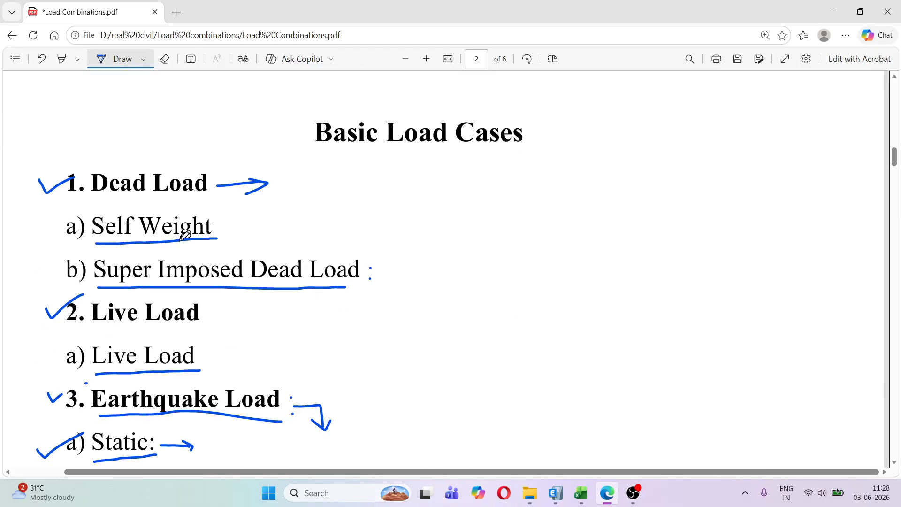
{"action": "mouse_move", "coordinate": [222, 228]}
{"action": "left_mouse_down"}
{"action": "mouse_move", "coordinate": [229, 235]}
{"action": "mouse_move", "coordinate": [255, 209]}
{"action": "left_mouse_up"}
{"action": "left_click_drag", "start_coordinate": [380, 265], "coordinate": [397, 264]}
{"action": "left_click", "coordinate": [420, 250]}
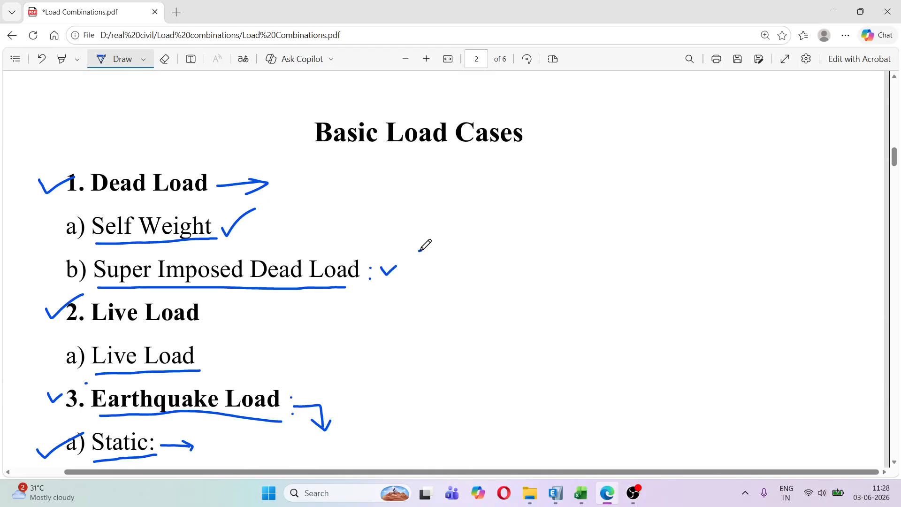
Return to ETABS and add the Live load case to the SL1: DL+LL combination below Dead and SIDL, with scale factor 1
{"action": "left_click", "coordinate": [556, 493]}
{"action": "left_click", "coordinate": [350, 250]}
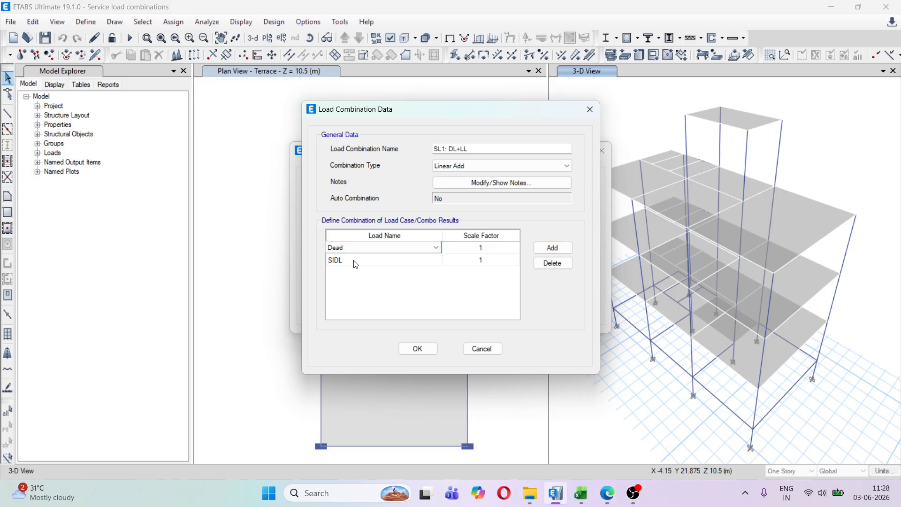
{"action": "left_click", "coordinate": [351, 251]}
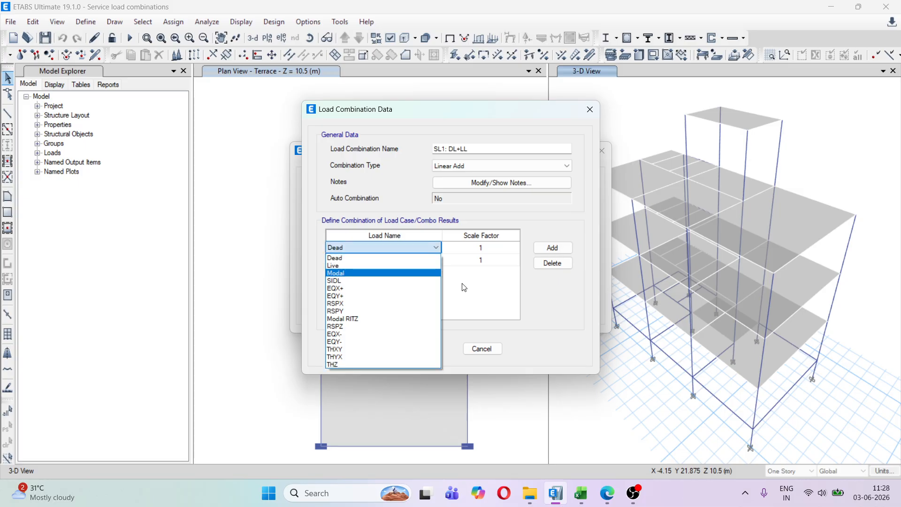
{"action": "left_click", "coordinate": [359, 254]}
{"action": "left_click", "coordinate": [354, 262]}
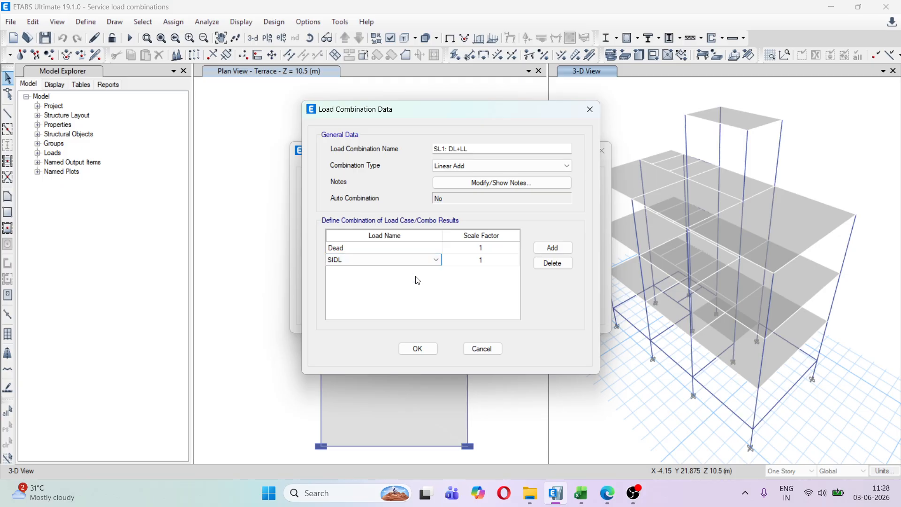
{"action": "left_click", "coordinate": [563, 248]}
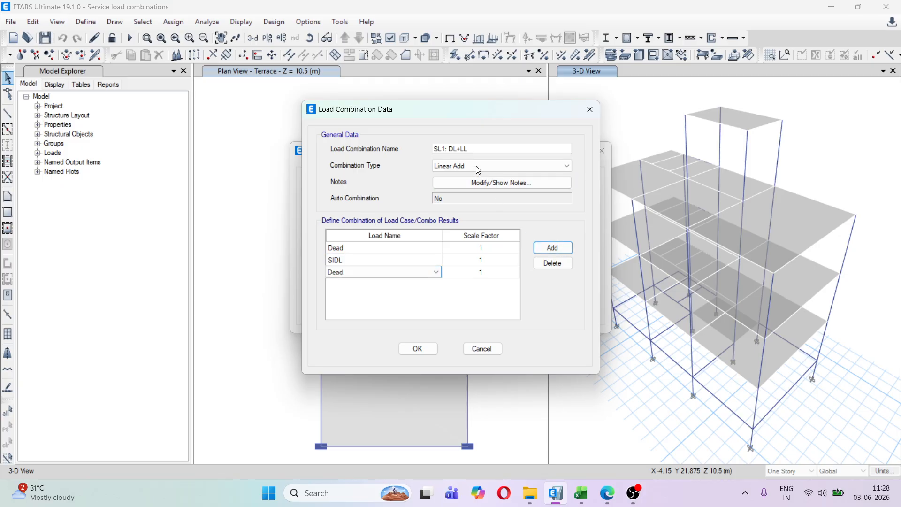
{"action": "left_click", "coordinate": [385, 272]}
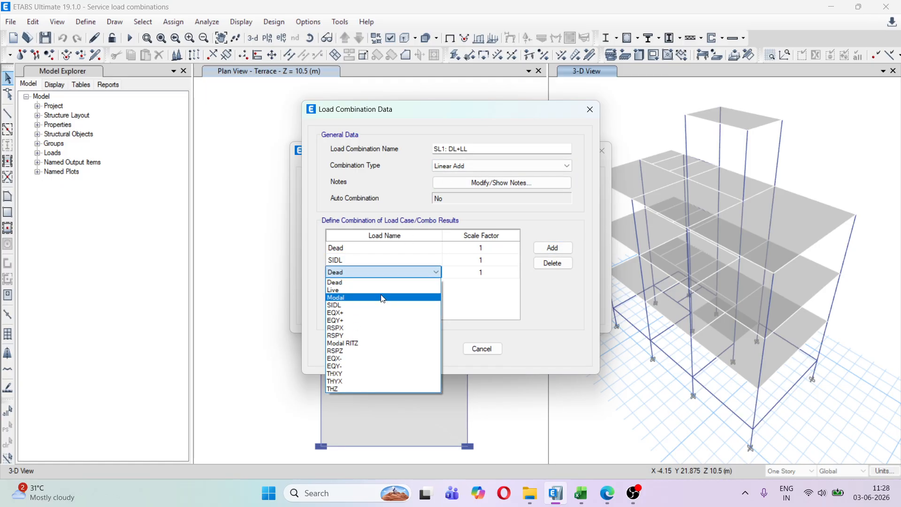
{"action": "left_click", "coordinate": [382, 290]}
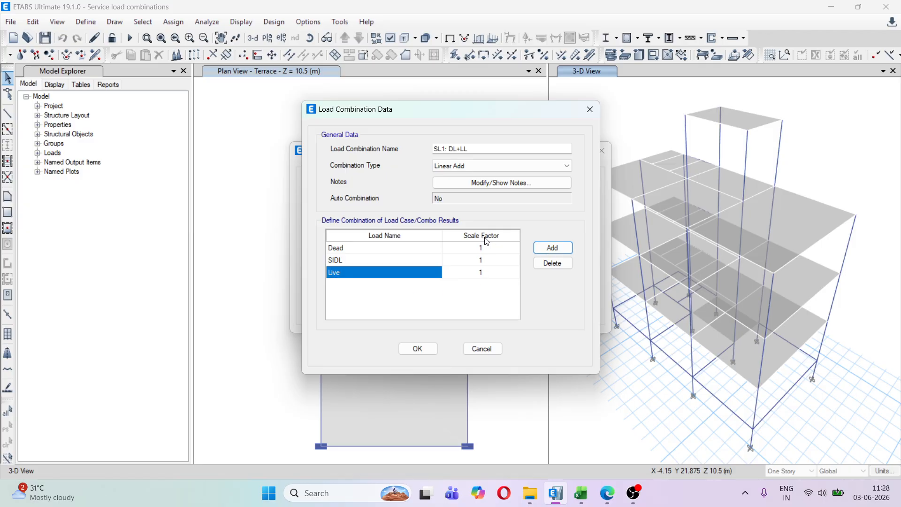
Check the scale factors of Dead, SIDL and Live, accept the SL1: DL+LL combination data, and view its summary in the combinations list
{"action": "left_click", "coordinate": [492, 249]}
{"action": "left_click", "coordinate": [488, 261]}
{"action": "left_click", "coordinate": [486, 273]}
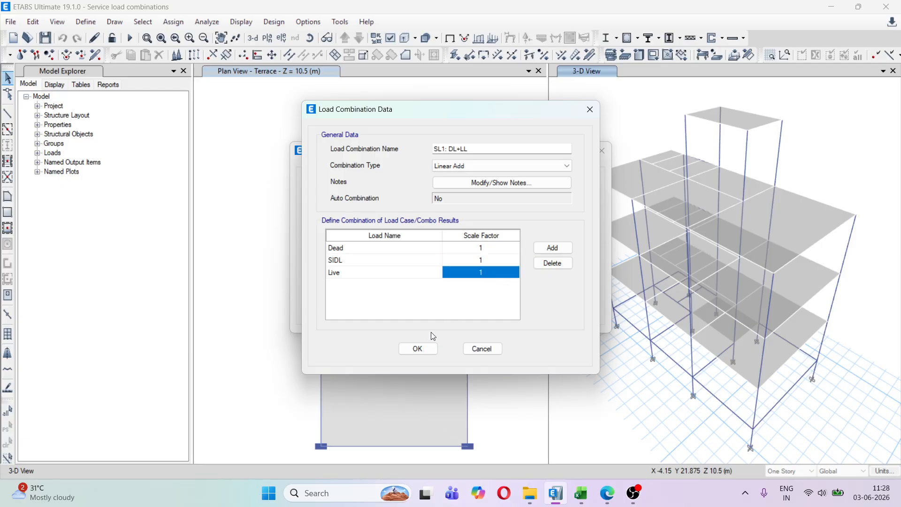
{"action": "left_click", "coordinate": [422, 349]}
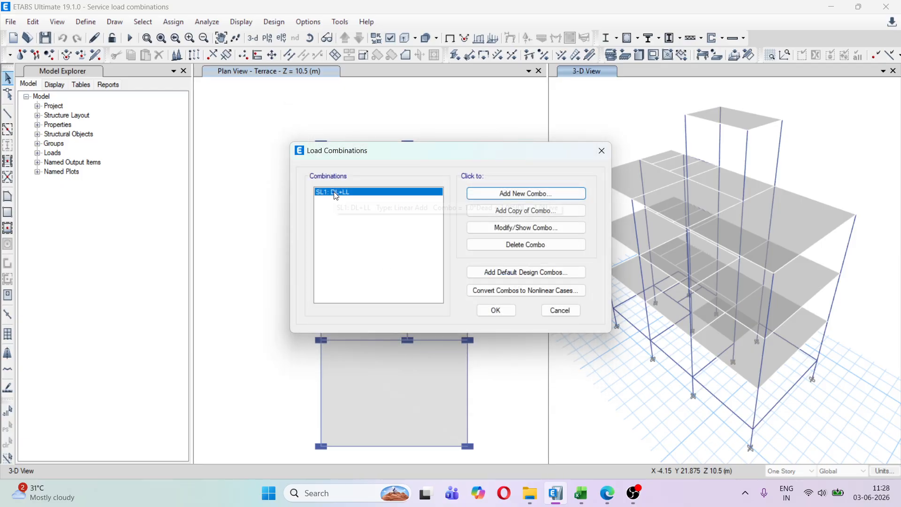
{"action": "mouse_move", "coordinate": [336, 196]}
Switch to the load combinations PDF in Edge and review the service combinations that follow DL + LL
{"action": "left_click", "coordinate": [607, 493]}
{"action": "scroll", "coordinate": [349, 222], "scroll_direction": "down", "scroll_amount": 9}
{"action": "scroll", "coordinate": [349, 222], "scroll_direction": "down", "scroll_amount": 15}
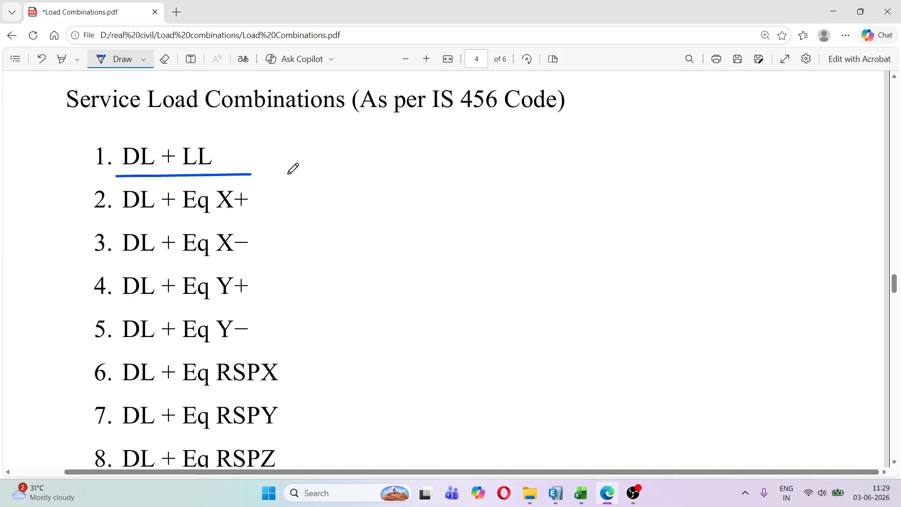
{"action": "scroll", "coordinate": [292, 169], "scroll_direction": "down", "scroll_amount": 1}
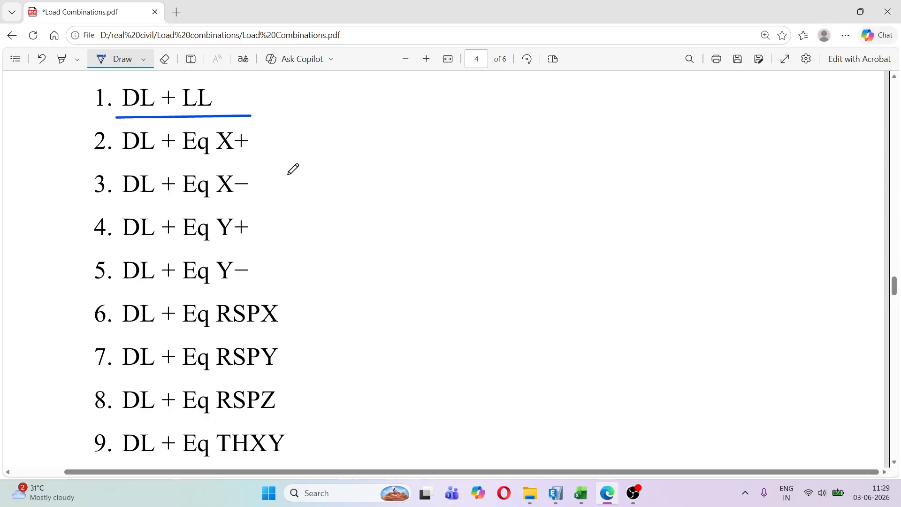
Return to ETABS and accept the load combinations list containing SL1: DL+LL
{"action": "left_click", "coordinate": [833, 11]}
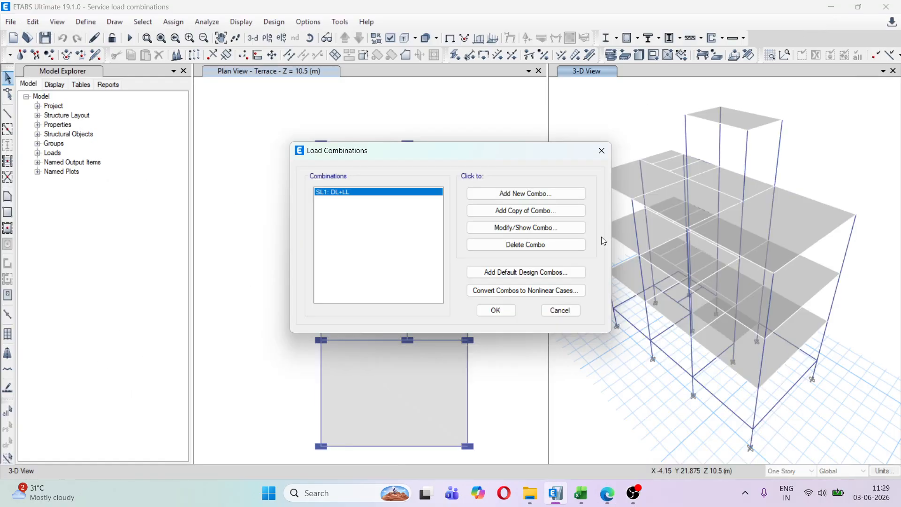
{"action": "left_click", "coordinate": [500, 310]}
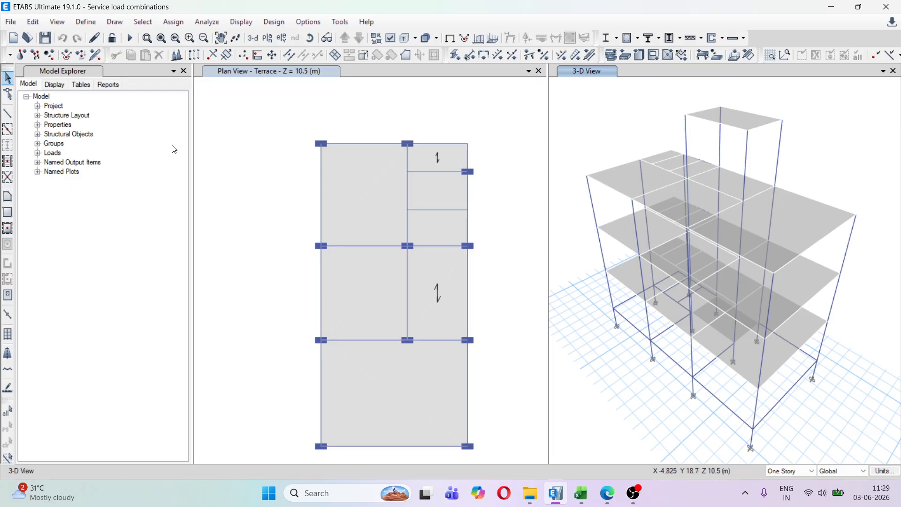
{"action": "left_click", "coordinate": [95, 25]}
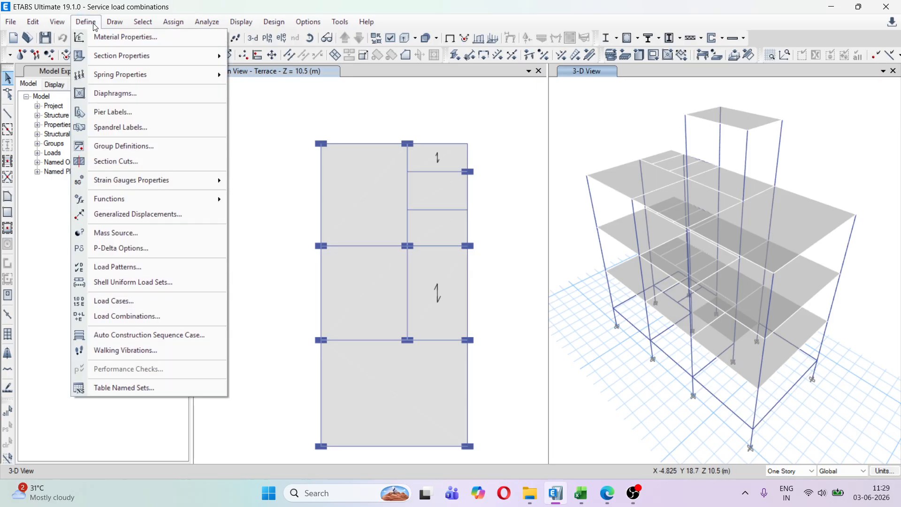
{"action": "left_click", "coordinate": [292, 146]}
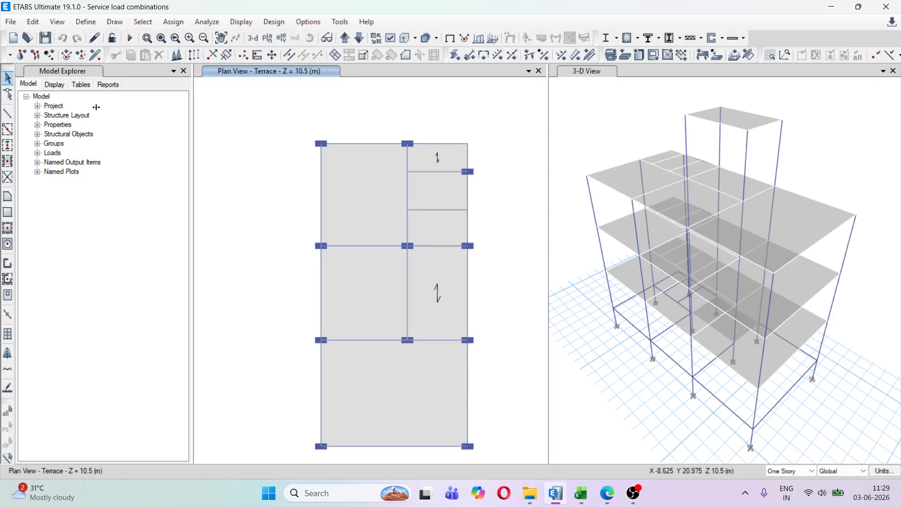
Display the Load Combination Definitions table from the model definition tables, under Load Case Definitions
{"action": "left_click", "coordinate": [79, 87]}
{"action": "left_click", "coordinate": [38, 106]}
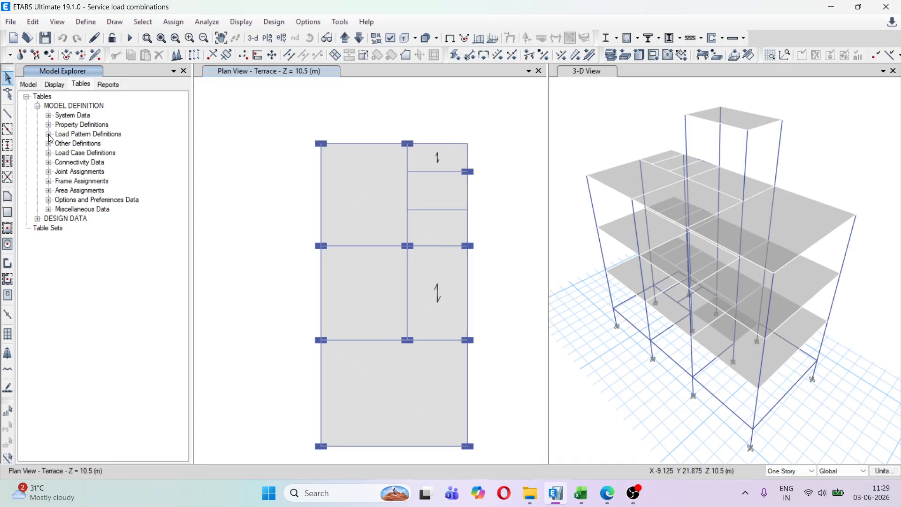
{"action": "left_click", "coordinate": [49, 153]}
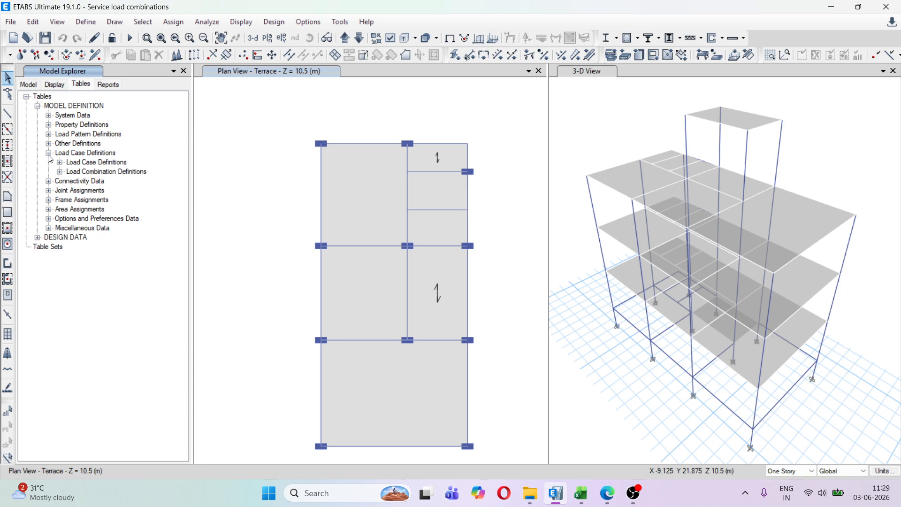
{"action": "left_click", "coordinate": [59, 172]}
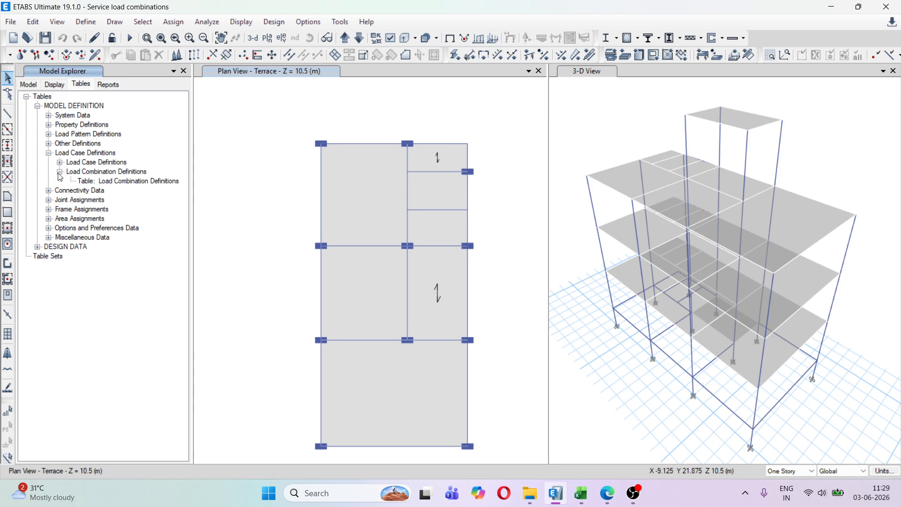
{"action": "left_click", "coordinate": [127, 182]}
{"action": "right_click", "coordinate": [128, 187]}
{"action": "left_click", "coordinate": [154, 186]}
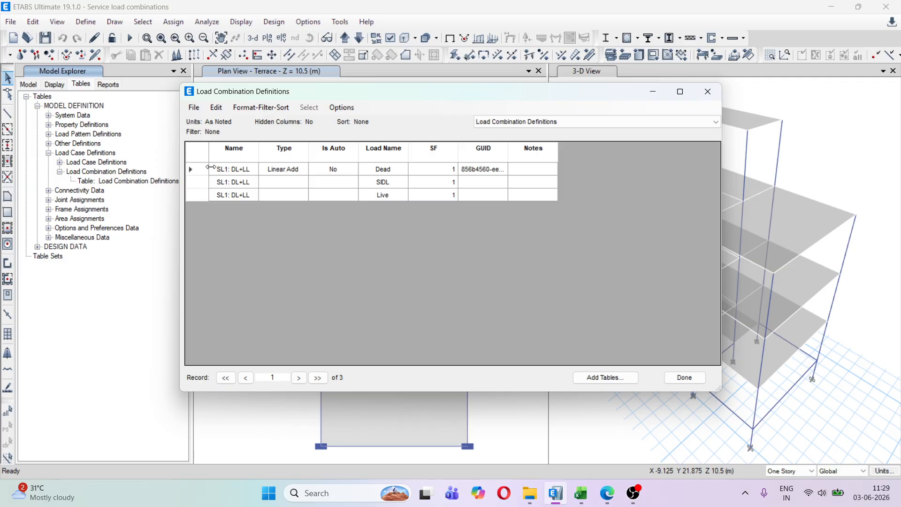
Export the current Load Combination Definitions table to Excel and close the table window
{"action": "left_click", "coordinate": [193, 107]}
{"action": "mouse_move", "coordinate": [213, 121]}
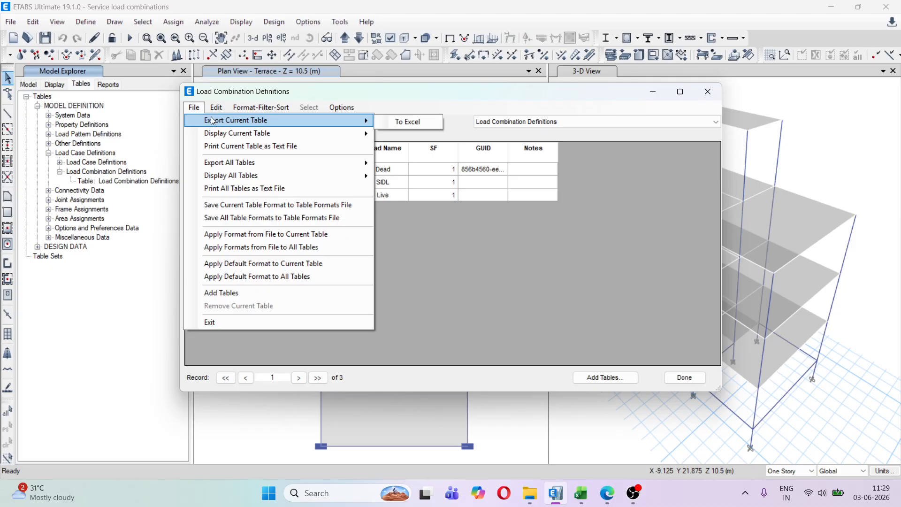
{"action": "left_click", "coordinate": [409, 122]}
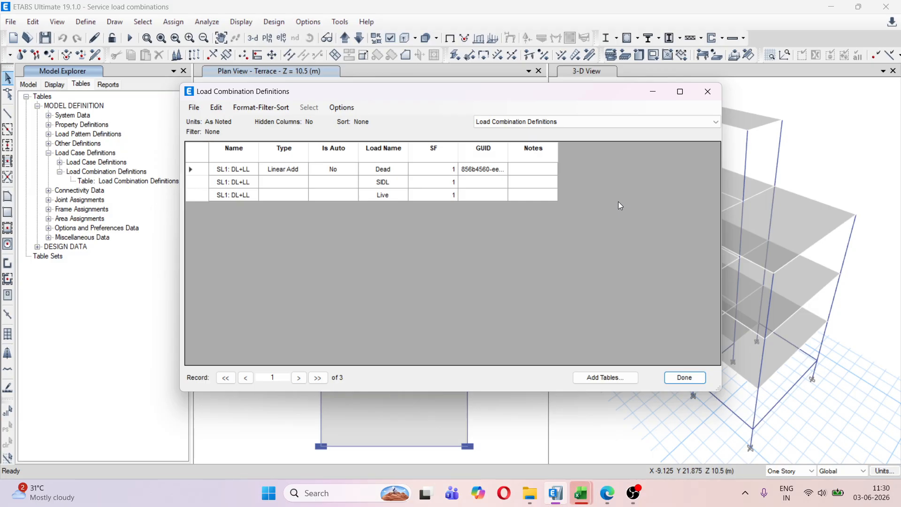
{"action": "left_click", "coordinate": [707, 91]}
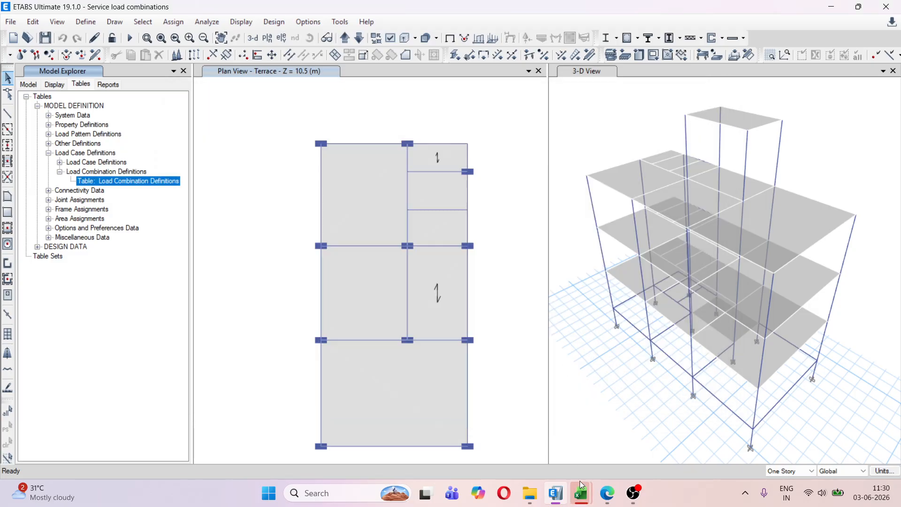
Examine the exported load combination table in the Excel workbook Book1 at full window size, and close it without saving
{"action": "mouse_move", "coordinate": [582, 485]}
{"action": "left_click", "coordinate": [635, 422]}
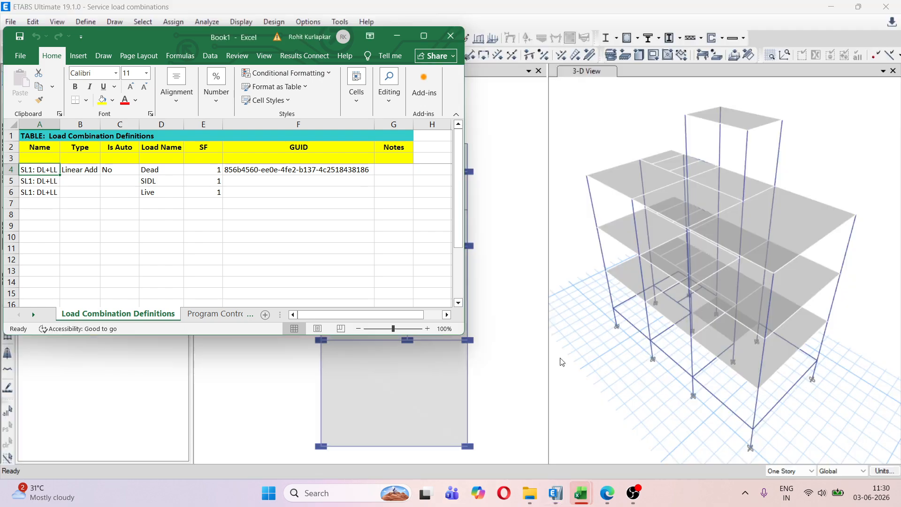
{"action": "left_click", "coordinate": [424, 37]}
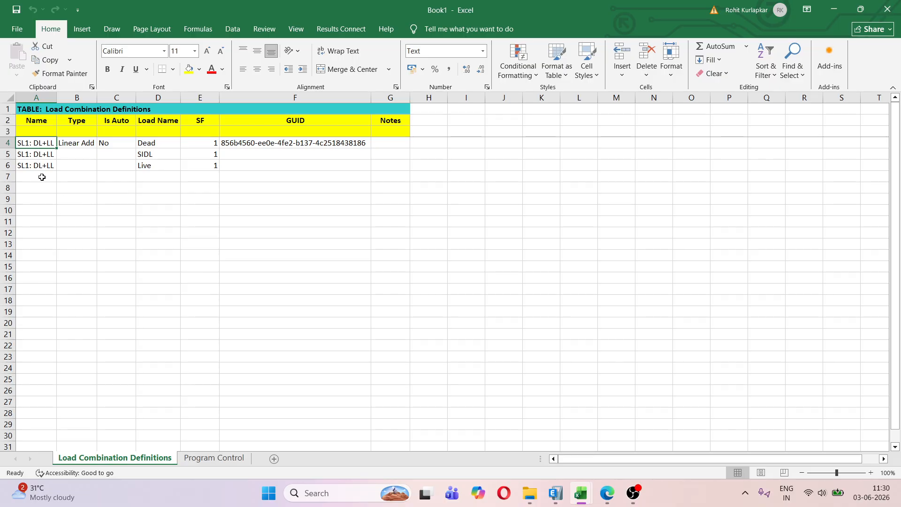
{"action": "left_click", "coordinate": [887, 9]}
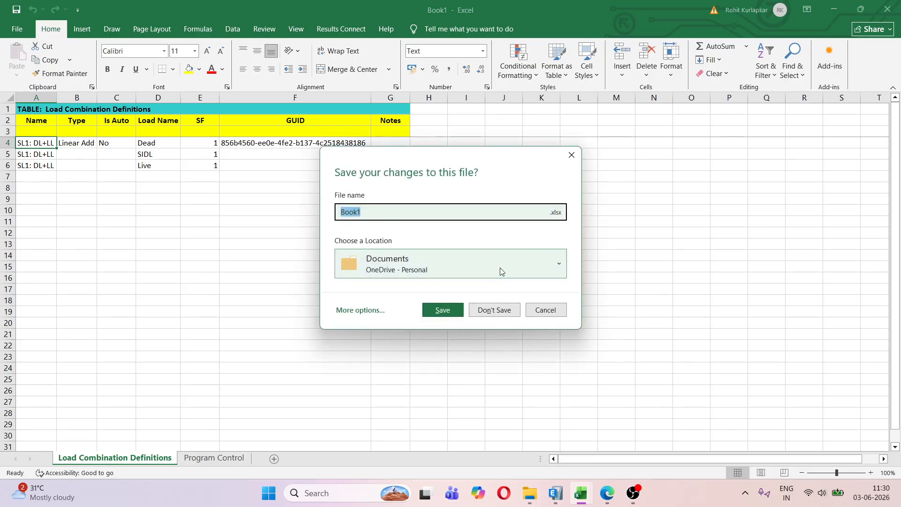
{"action": "left_click", "coordinate": [499, 310]}
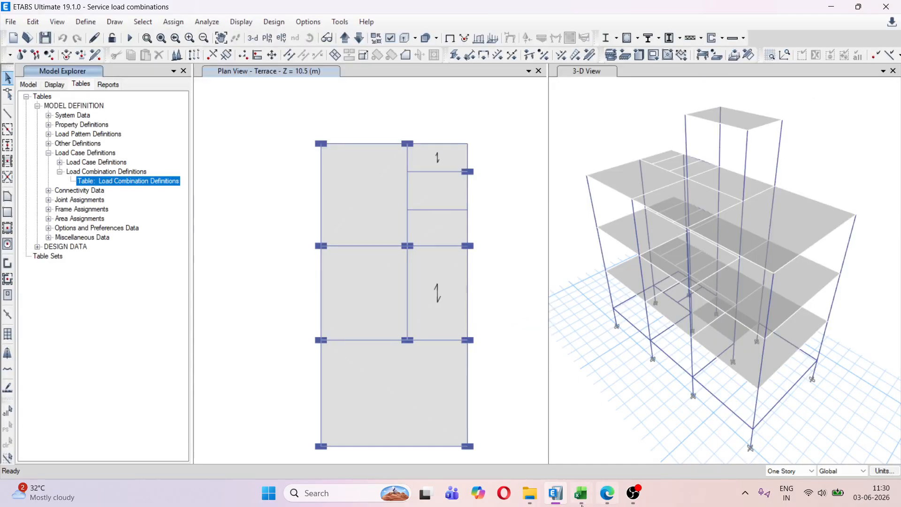
Switch to the service load combinations workbook in Excel and look through its full list of prepared combinations
{"action": "left_click", "coordinate": [581, 501]}
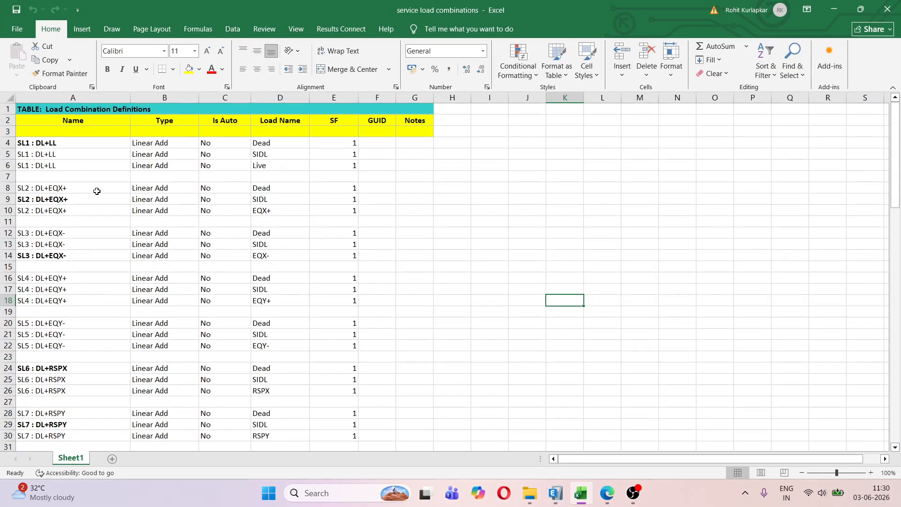
{"action": "left_click_drag", "start_coordinate": [30, 143], "coordinate": [336, 436]}
{"action": "left_click", "coordinate": [489, 300]}
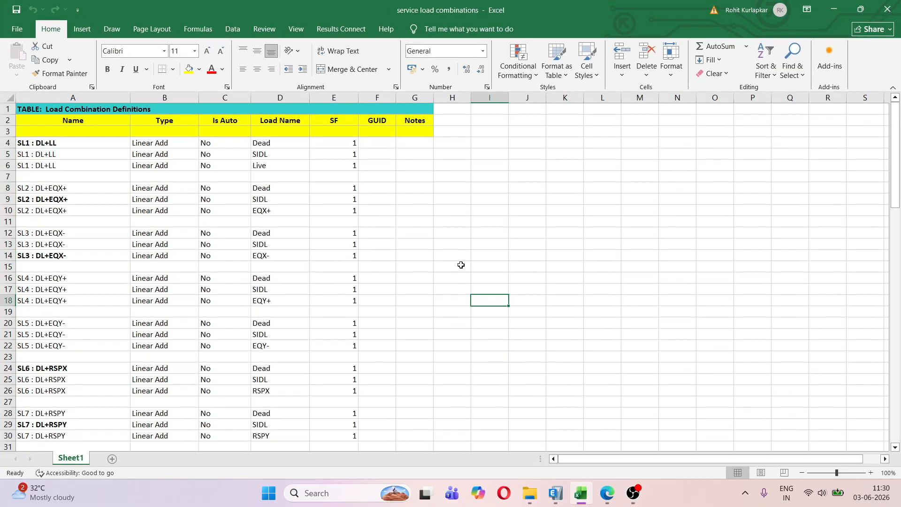
{"action": "scroll", "coordinate": [454, 253], "scroll_direction": "down", "scroll_amount": 4}
{"action": "scroll", "coordinate": [453, 253], "scroll_direction": "down", "scroll_amount": 16}
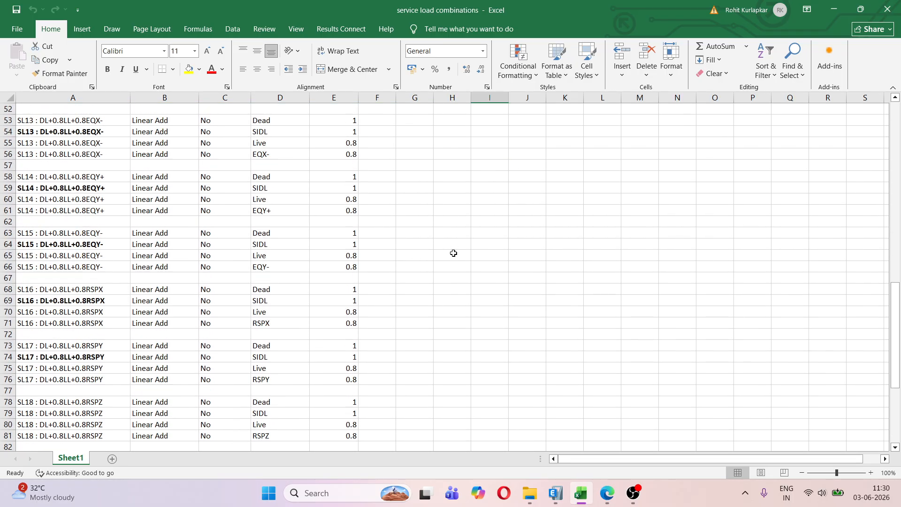
{"action": "scroll", "coordinate": [454, 253], "scroll_direction": "down", "scroll_amount": 4}
{"action": "scroll", "coordinate": [452, 253], "scroll_direction": "up", "scroll_amount": 14}
{"action": "scroll", "coordinate": [451, 254], "scroll_direction": "up", "scroll_amount": 10}
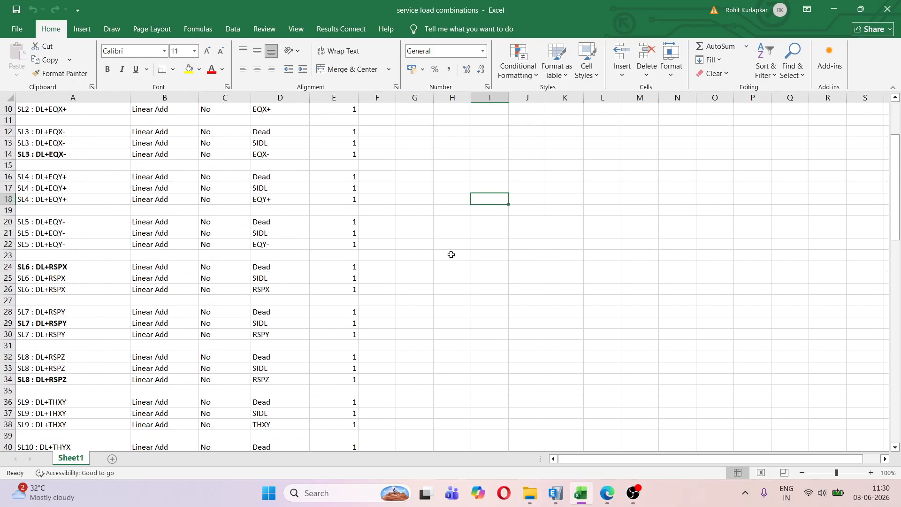
Examine the name, type, Is Auto setting, load names and scale factor in the SL1 : DL+LL rows of the table
{"action": "left_click", "coordinate": [521, 199]}
{"action": "left_click", "coordinate": [66, 121]}
{"action": "left_click", "coordinate": [40, 145]}
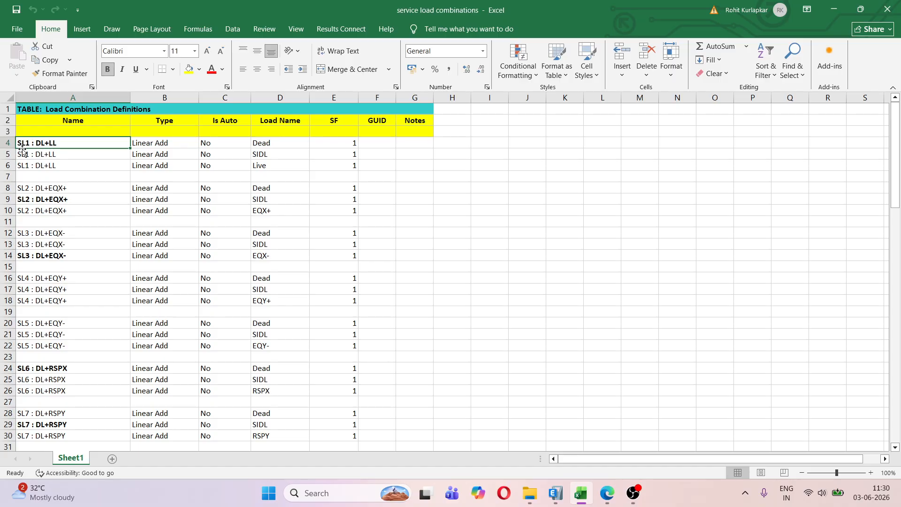
{"action": "left_click", "coordinate": [168, 144]}
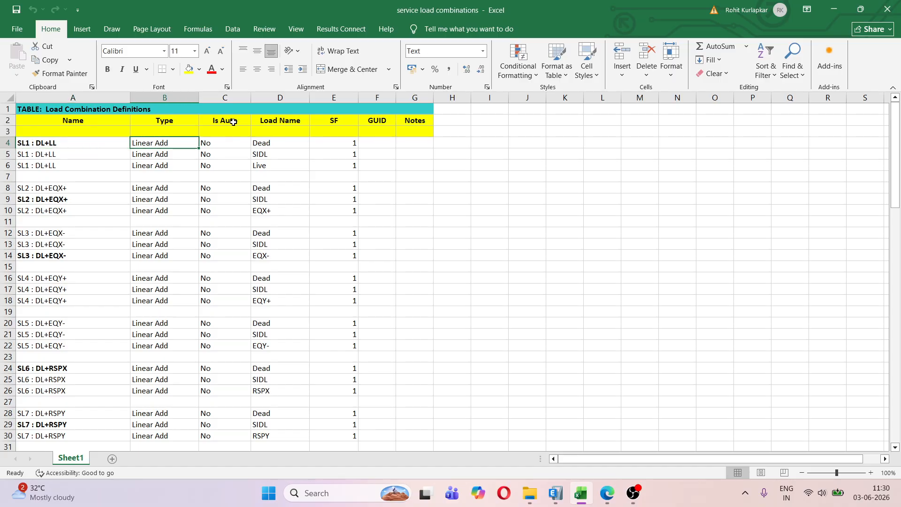
{"action": "left_click", "coordinate": [225, 143]}
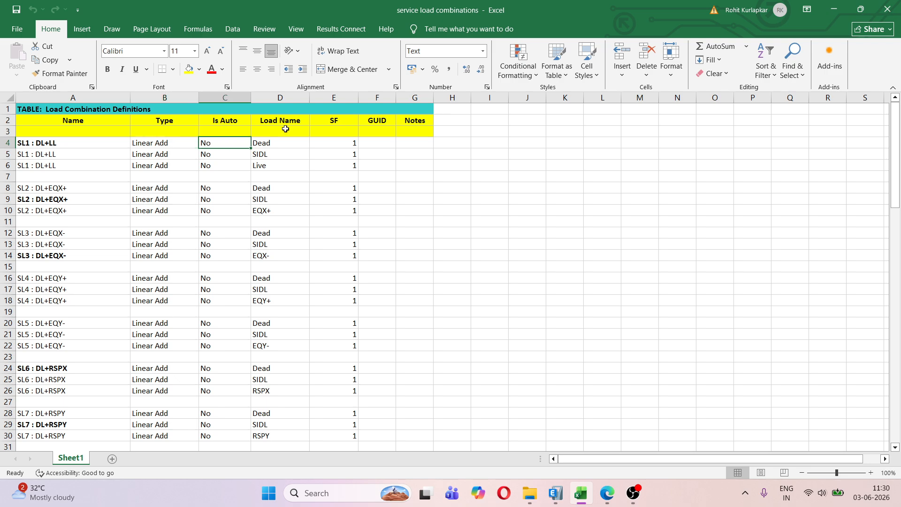
{"action": "left_click", "coordinate": [276, 142]}
{"action": "left_click", "coordinate": [276, 154]}
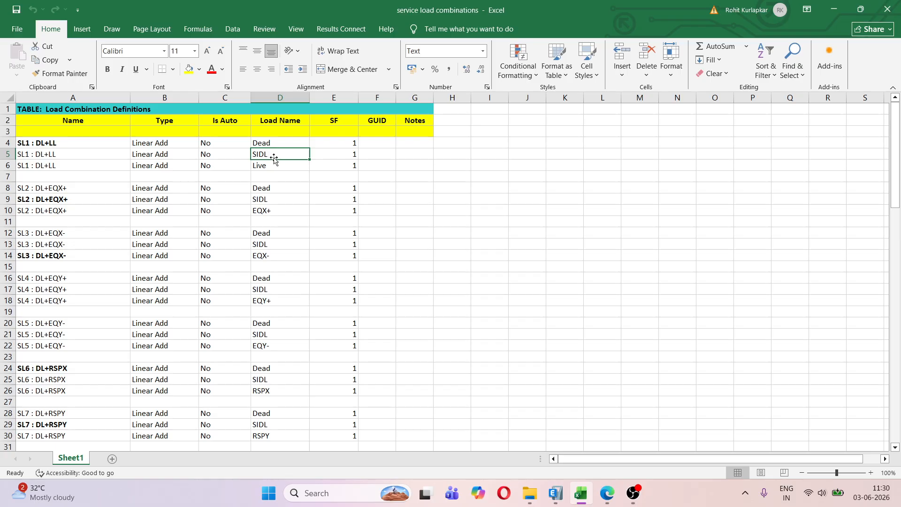
{"action": "left_click", "coordinate": [272, 168]}
{"action": "left_click", "coordinate": [339, 143]}
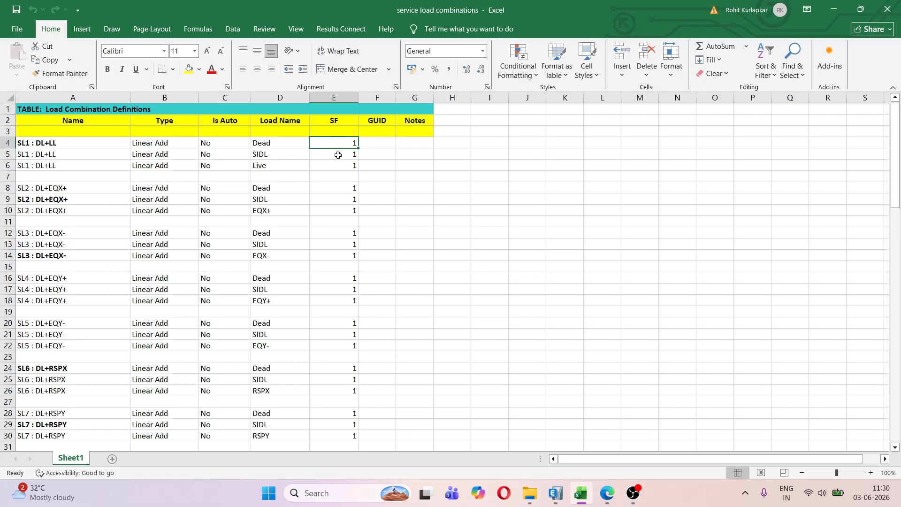
Check the scale factors of the SIDL and Live rows of SL1 and look down the table to the SL12 combinations
{"action": "left_click", "coordinate": [338, 155]}
{"action": "left_click", "coordinate": [337, 166]}
{"action": "scroll", "coordinate": [347, 175], "scroll_direction": "down", "scroll_amount": 13}
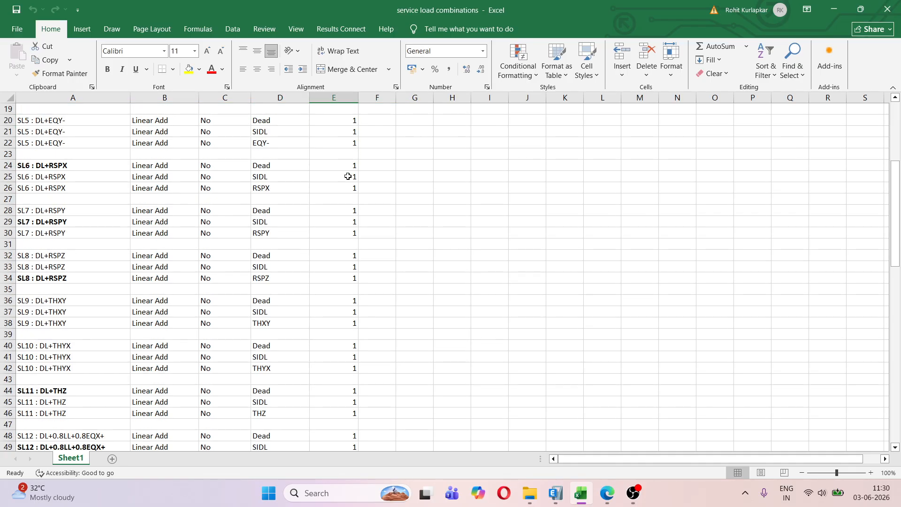
{"action": "scroll", "coordinate": [82, 213], "scroll_direction": "down", "scroll_amount": 2}
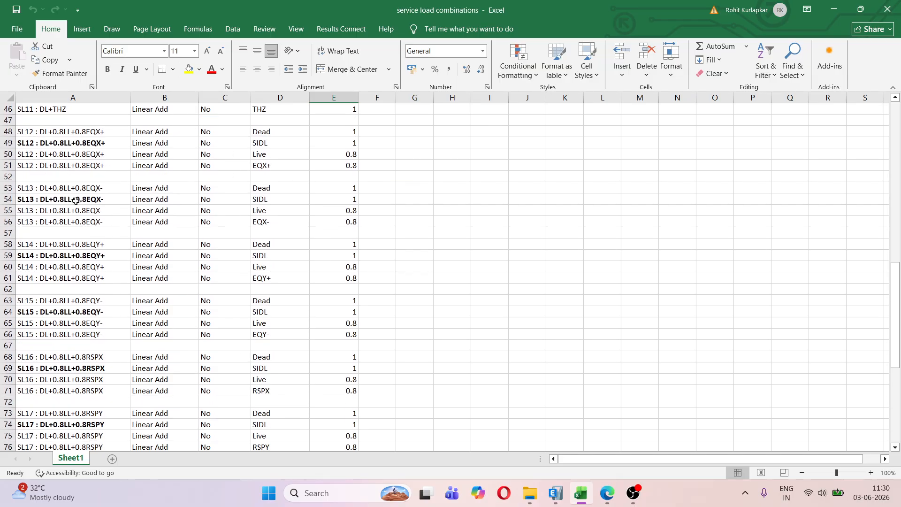
Examine the name, each load name and each scale factor in the SL12 : DL+0.8LL+0.8EQX+ rows
{"action": "left_click", "coordinate": [47, 133]}
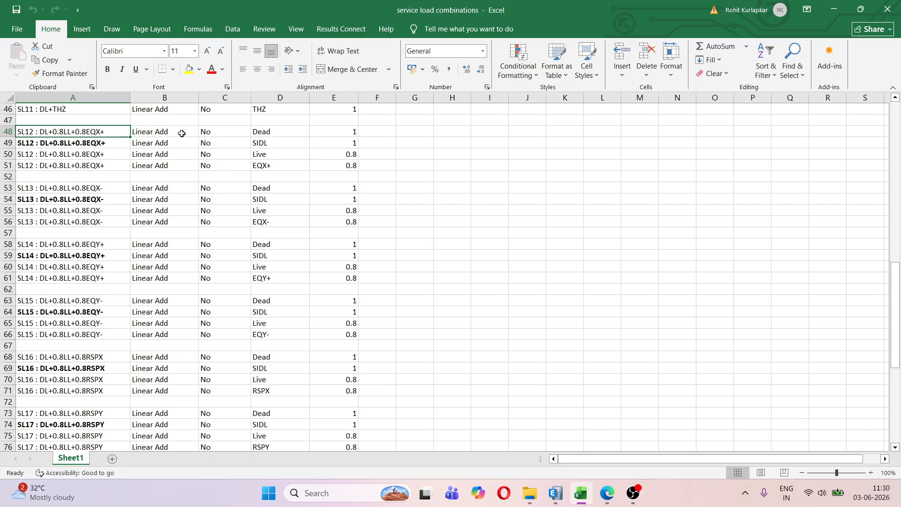
{"action": "left_click", "coordinate": [276, 132]}
{"action": "left_click", "coordinate": [274, 145]}
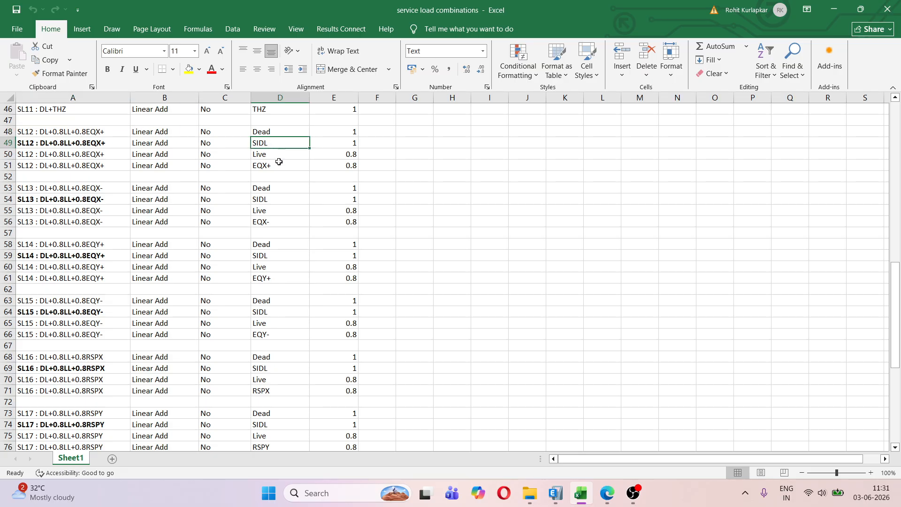
{"action": "left_click", "coordinate": [276, 155]}
{"action": "left_click", "coordinate": [277, 167]}
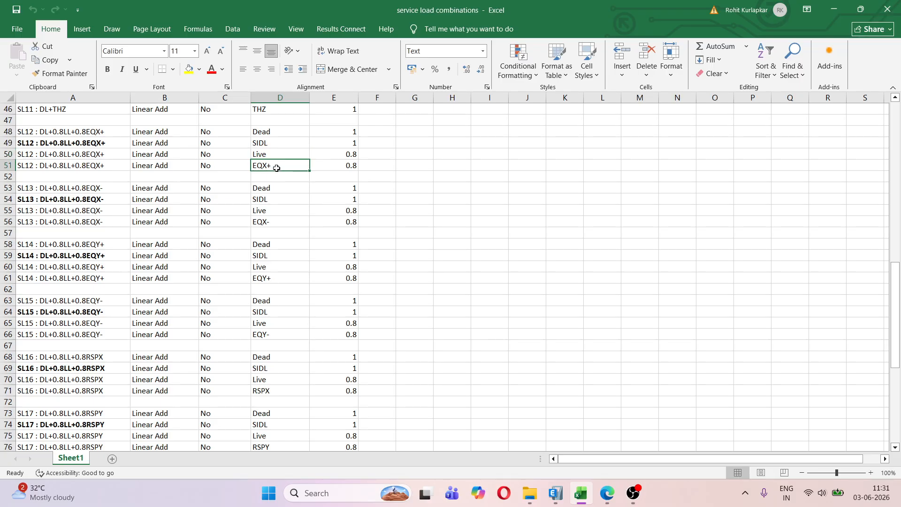
{"action": "left_click", "coordinate": [352, 134]}
{"action": "left_click", "coordinate": [354, 145]}
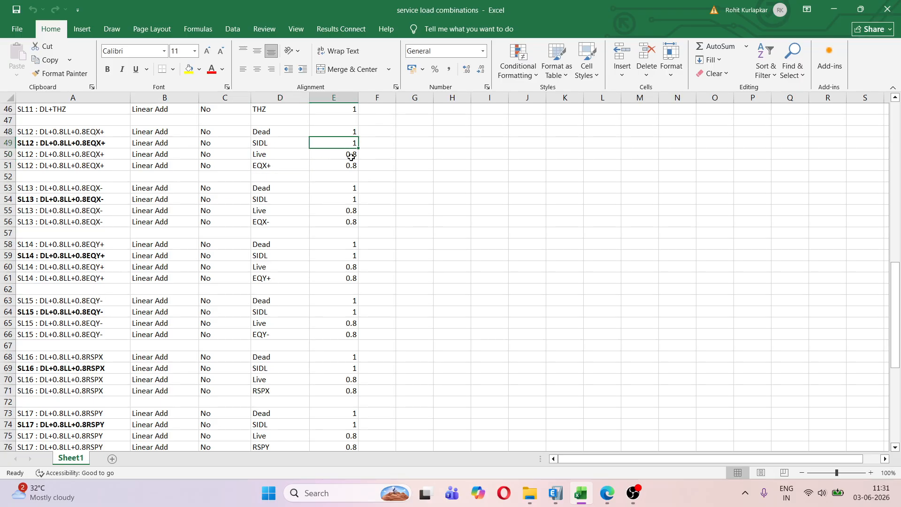
{"action": "left_click", "coordinate": [351, 156]}
{"action": "left_click", "coordinate": [352, 168]}
{"action": "left_click", "coordinate": [469, 192]}
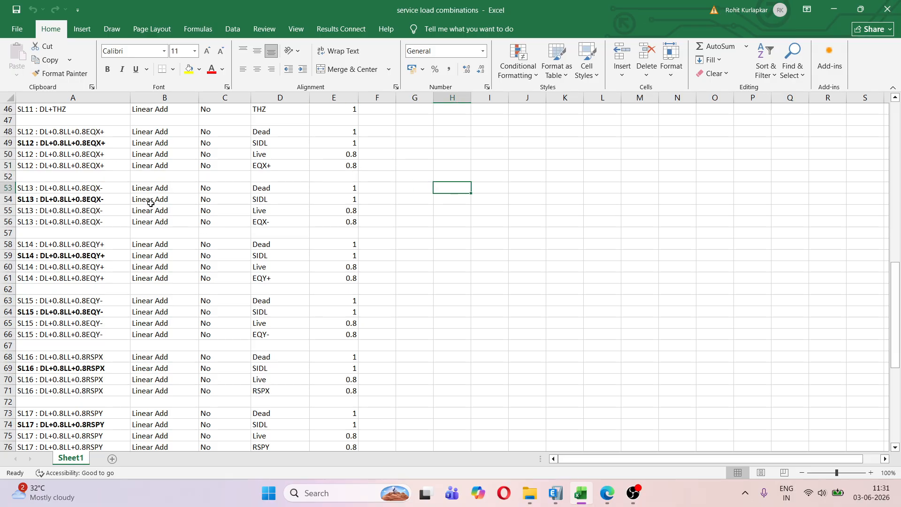
Examine the Type and Is Auto entries of SL12, and review the combination list from SL1 onward
{"action": "left_click_drag", "start_coordinate": [146, 143], "coordinate": [148, 155]}
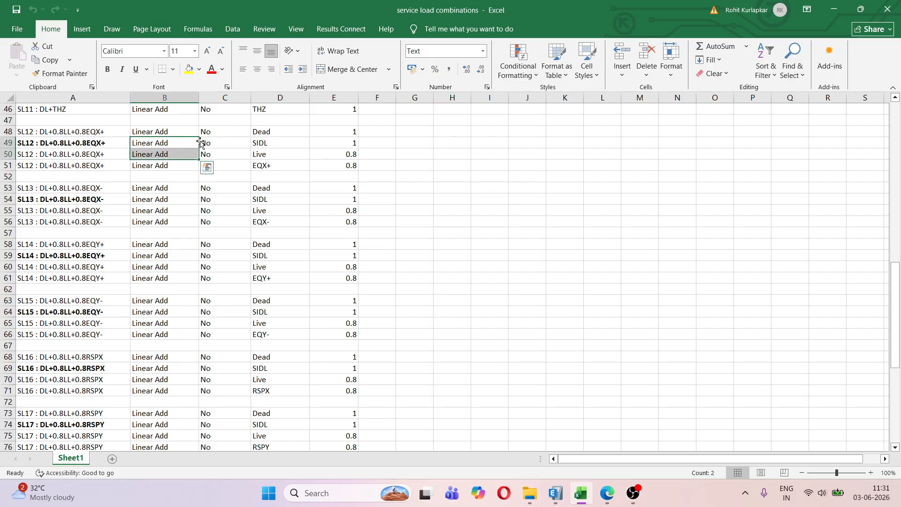
{"action": "left_click_drag", "start_coordinate": [206, 143], "coordinate": [212, 155]}
{"action": "left_click", "coordinate": [499, 209]}
{"action": "scroll", "coordinate": [499, 208], "scroll_direction": "up", "scroll_amount": 1}
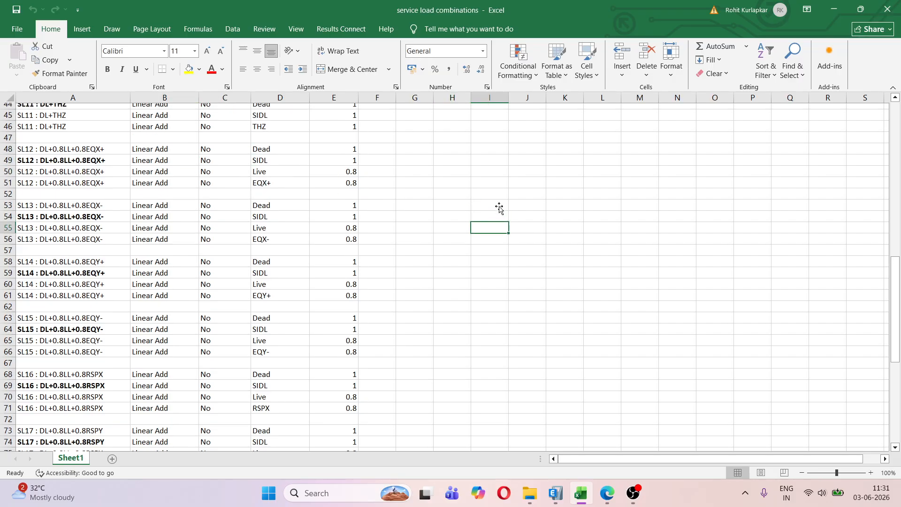
{"action": "scroll", "coordinate": [497, 208], "scroll_direction": "up", "scroll_amount": 14}
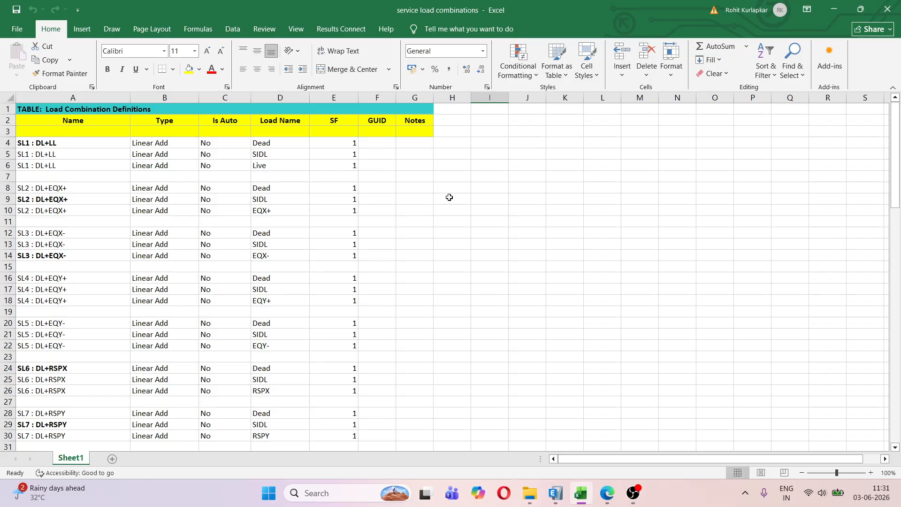
{"action": "scroll", "coordinate": [449, 197], "scroll_direction": "down", "scroll_amount": 19}
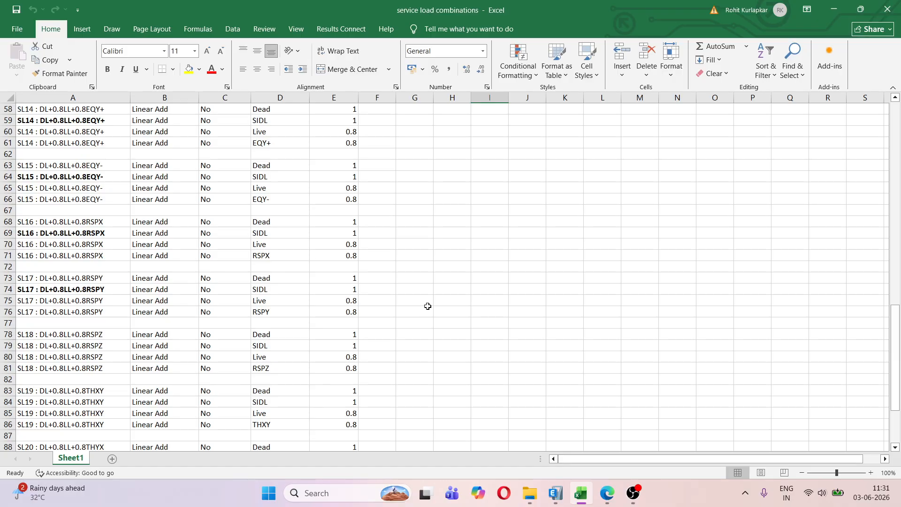
Switch to ETABS, review the names in the list of defined load cases, and close it without changes
{"action": "left_click", "coordinate": [550, 498]}
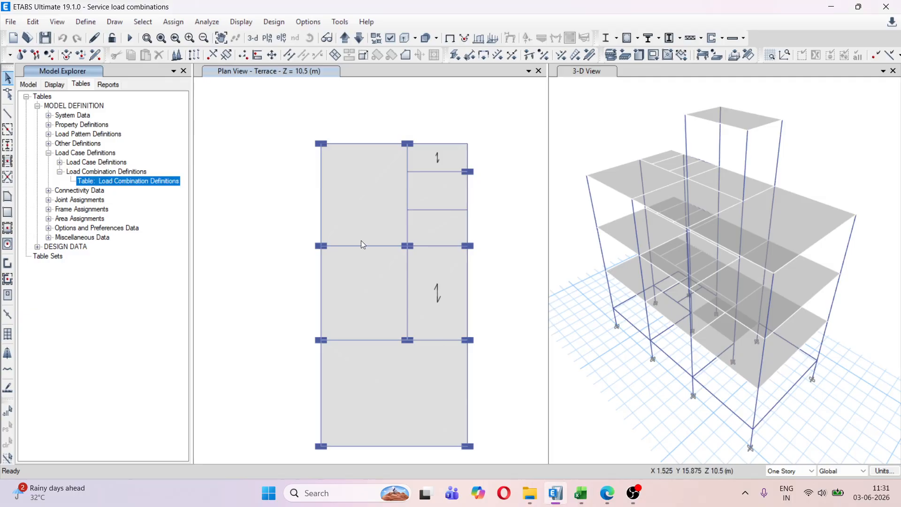
{"action": "left_click", "coordinate": [85, 22]}
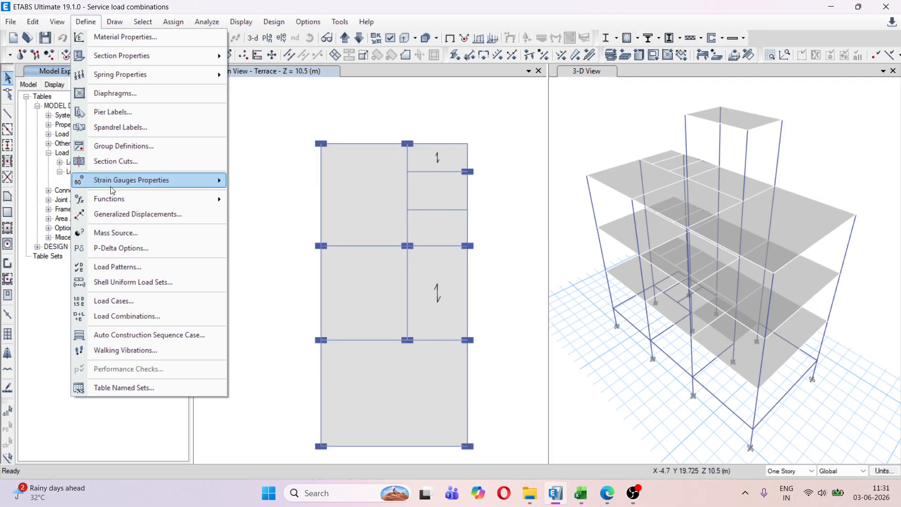
{"action": "left_click", "coordinate": [126, 301]}
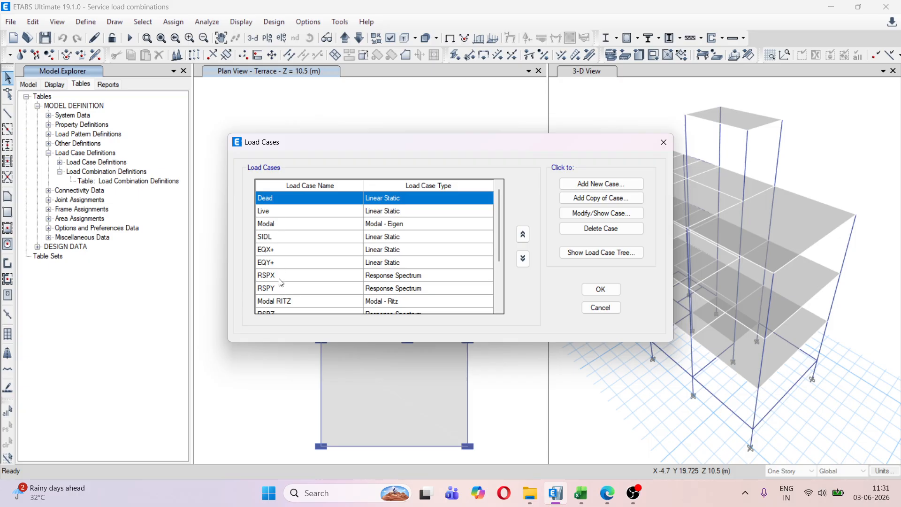
{"action": "scroll", "coordinate": [279, 210], "scroll_direction": "down", "scroll_amount": 2}
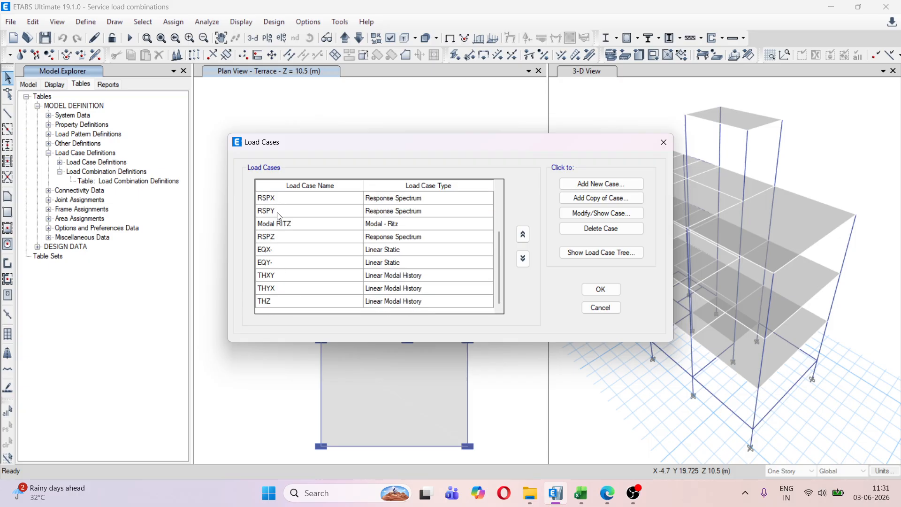
{"action": "left_click", "coordinate": [593, 308]}
Switch back to the service load combinations workbook in Excel and check the Load Name entries from SL1 to SL7
{"action": "left_click", "coordinate": [580, 493]}
{"action": "scroll", "coordinate": [152, 131], "scroll_direction": "up", "scroll_amount": 19}
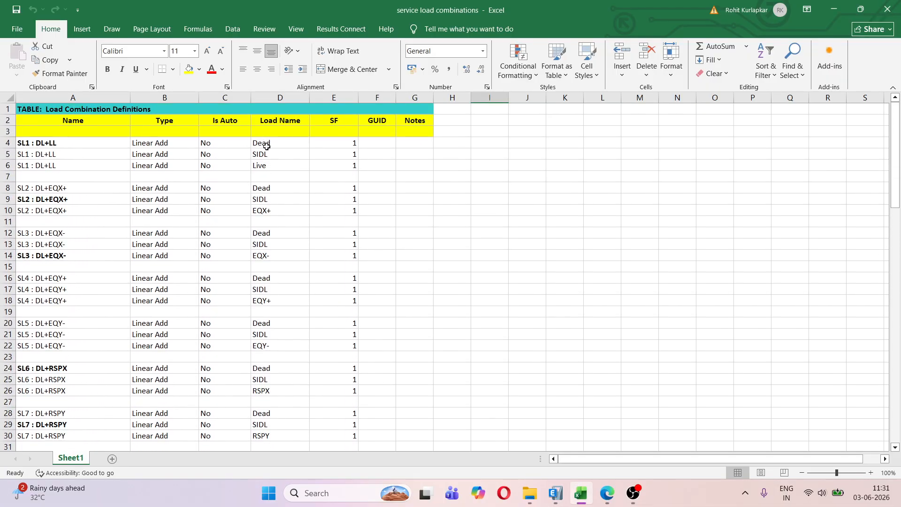
{"action": "left_click_drag", "start_coordinate": [261, 140], "coordinate": [270, 437]}
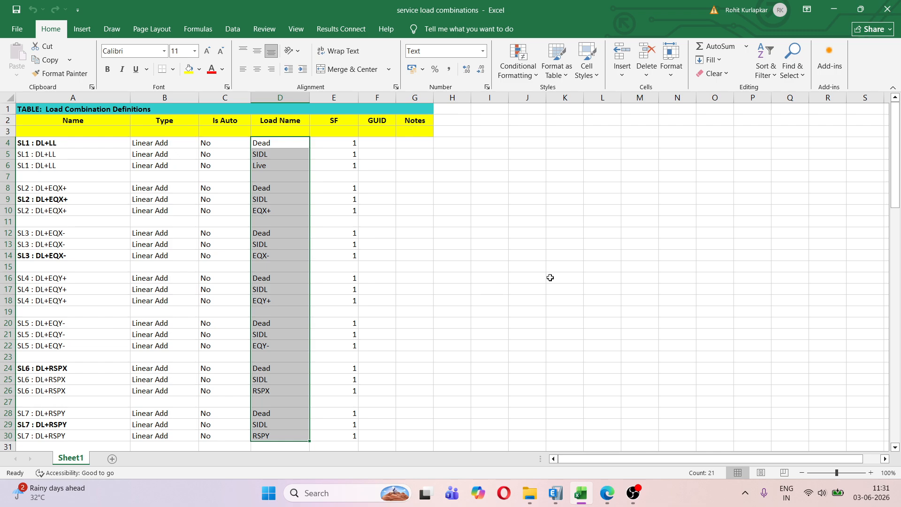
{"action": "left_click", "coordinate": [606, 265]}
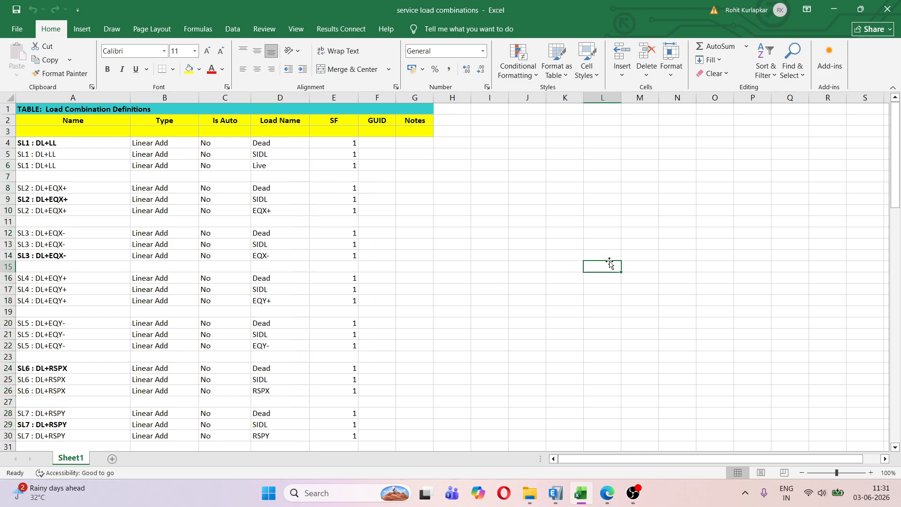
{"action": "left_click", "coordinate": [606, 212]}
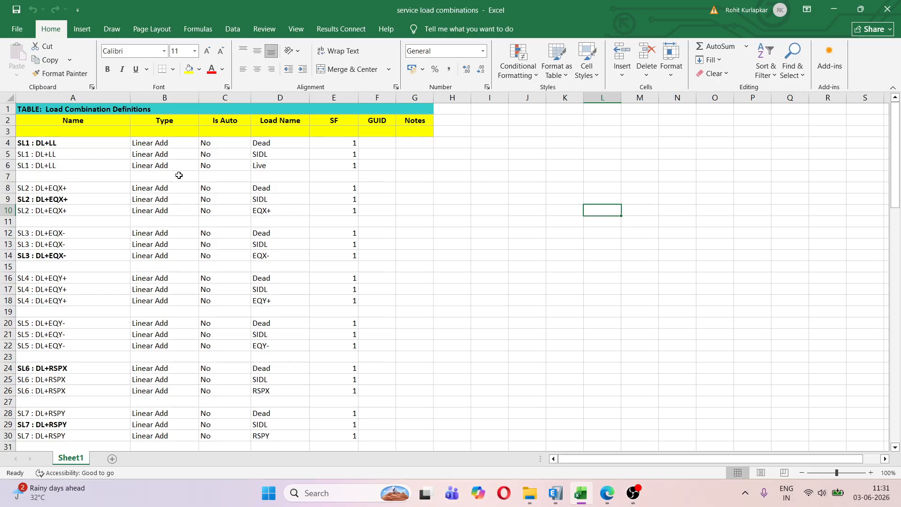
Copy all combination rows in A4:E96, from SL1 through SL21 without the headers, and switch to ETABS
{"action": "left_click_drag", "start_coordinate": [21, 143], "coordinate": [354, 400]}
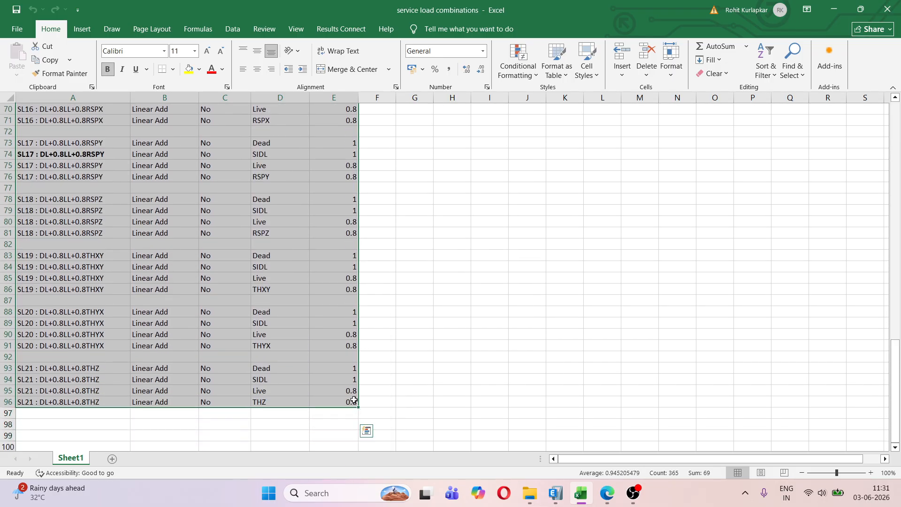
{"action": "key", "text": "ctrl+c"}
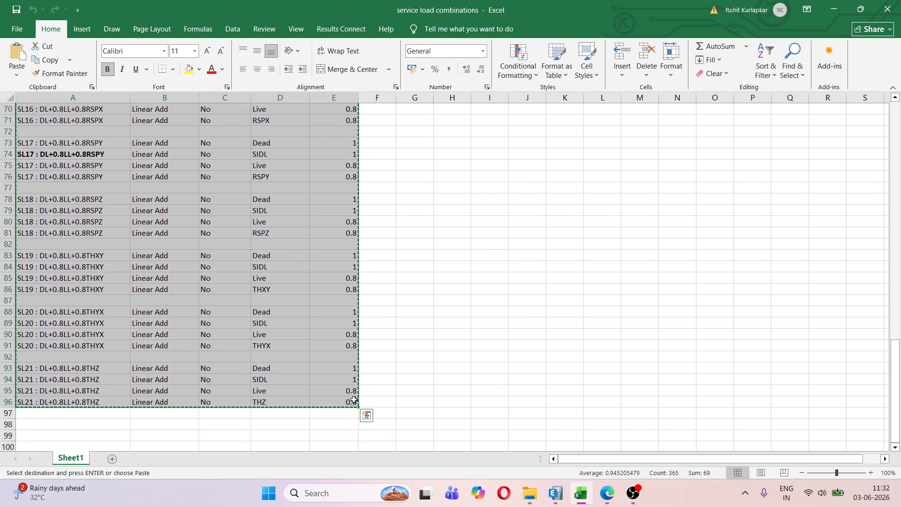
{"action": "left_click", "coordinate": [559, 499]}
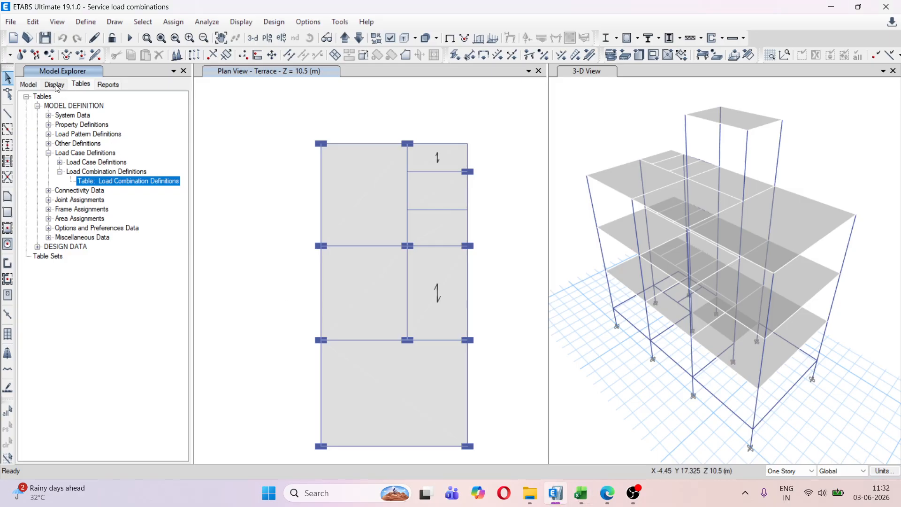
Open the Load Combination Definitions table for interactive database editing, with all input tables exposed
{"action": "left_click", "coordinate": [32, 22]}
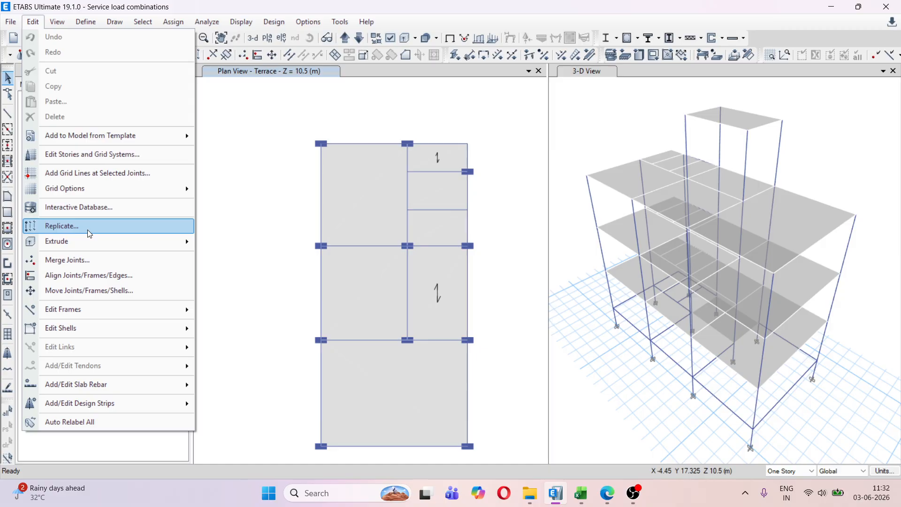
{"action": "left_click", "coordinate": [97, 209]}
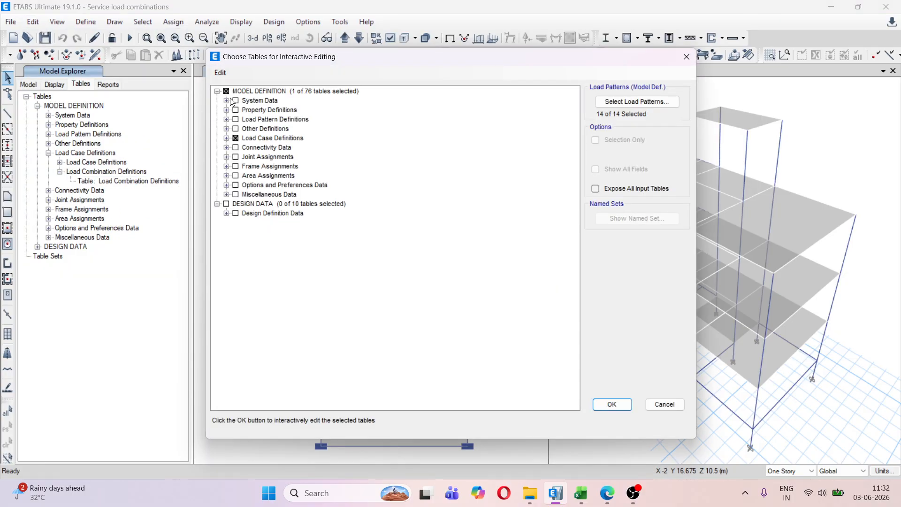
{"action": "left_click", "coordinate": [226, 138]}
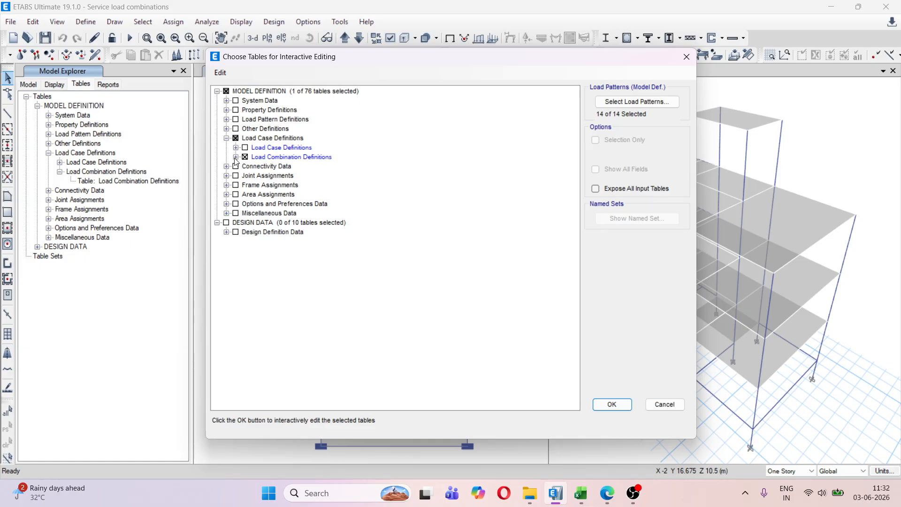
{"action": "left_click", "coordinate": [235, 157]}
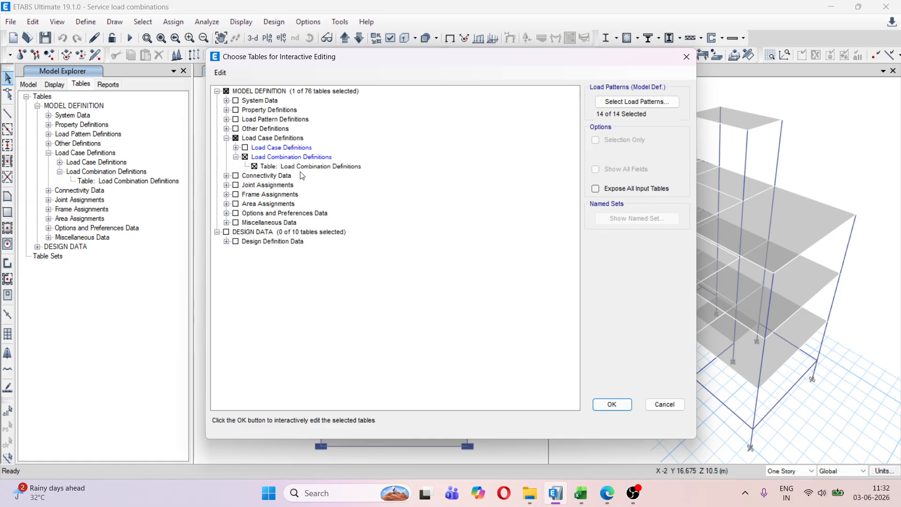
{"action": "left_click", "coordinate": [597, 189]}
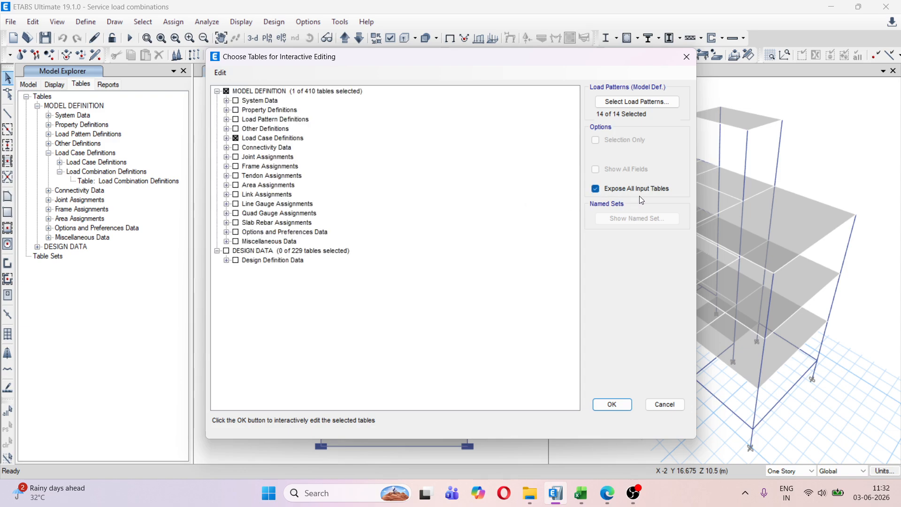
{"action": "left_click", "coordinate": [616, 404]}
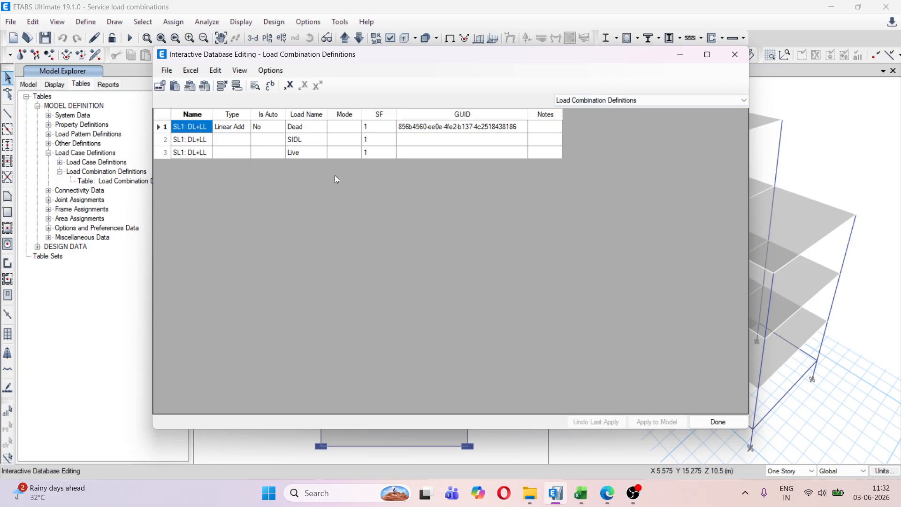
Clear the existing SL1 rows in the Load Combination Definitions table and paste the copied combinations from the first Name cell
{"action": "left_click_drag", "start_coordinate": [188, 123], "coordinate": [539, 159]}
{"action": "key", "text": "Delete"}
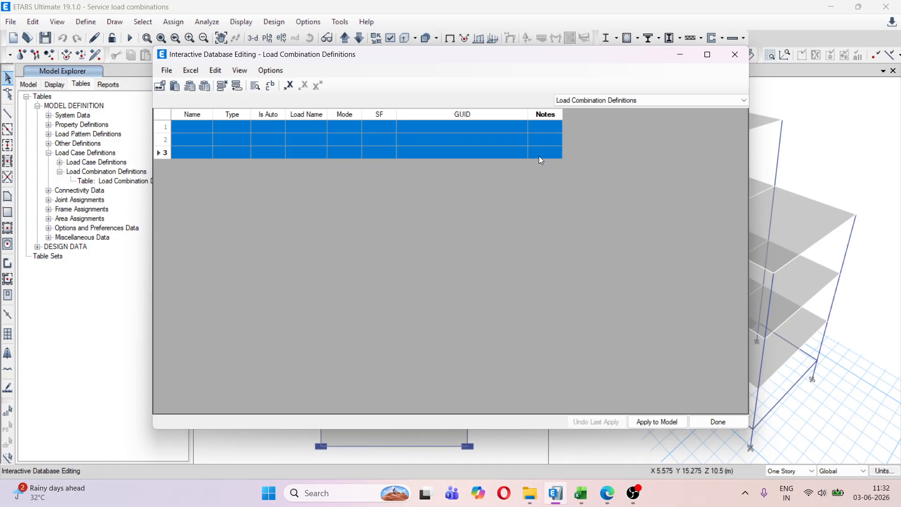
{"action": "left_click", "coordinate": [188, 130]}
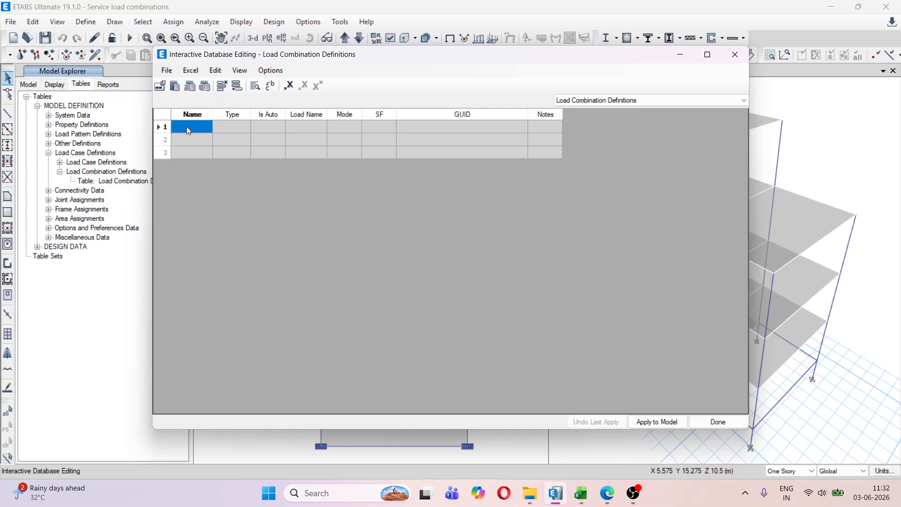
{"action": "key", "text": "ctrl+v"}
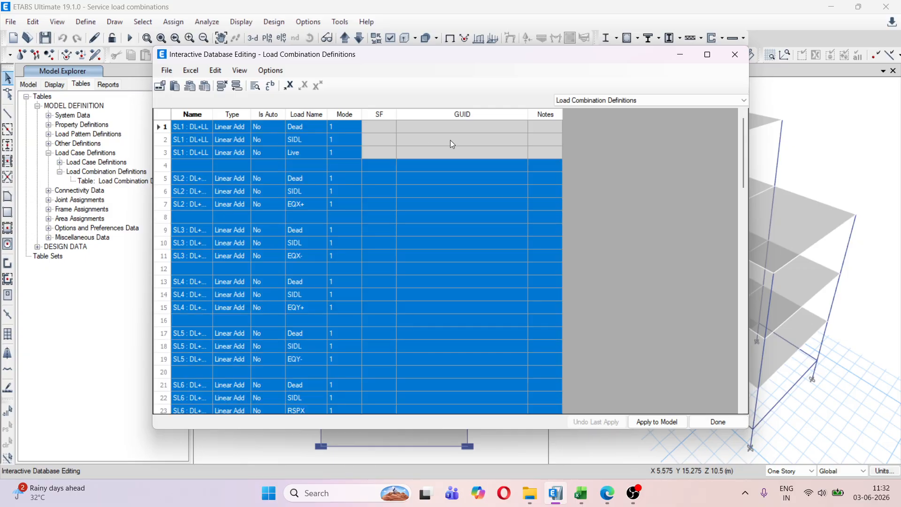
Clear the misplaced scale factors from the entire Mode column, rows 1 to 93
{"action": "left_click", "coordinate": [388, 127]}
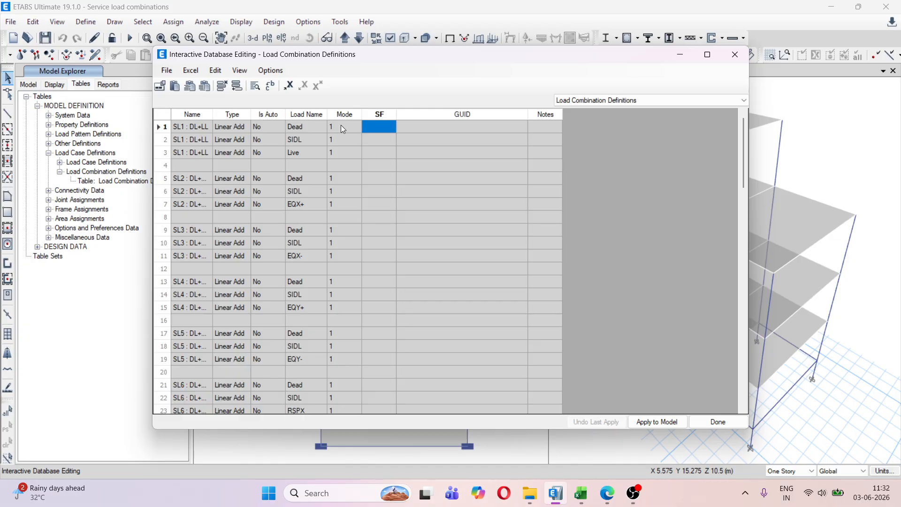
{"action": "left_click_drag", "start_coordinate": [341, 125], "coordinate": [344, 144]}
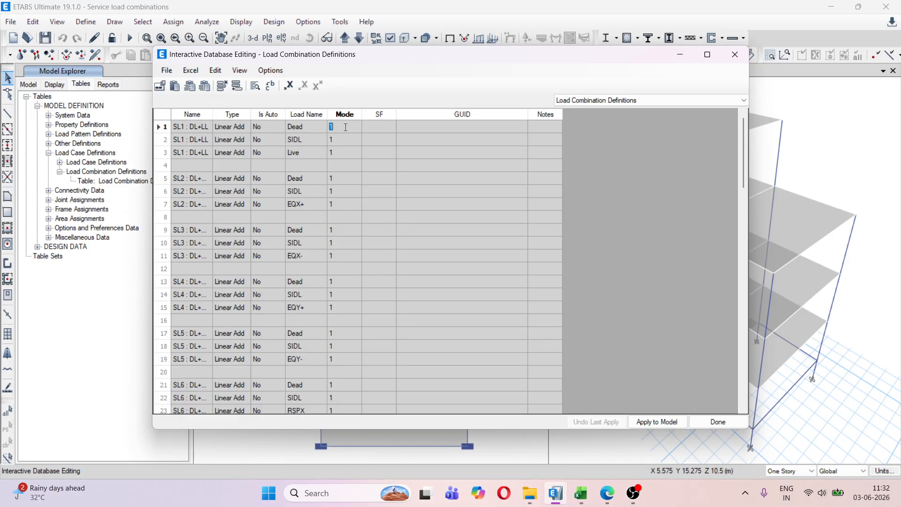
{"action": "left_click", "coordinate": [348, 126]}
{"action": "left_click", "coordinate": [383, 128]}
{"action": "left_click_drag", "start_coordinate": [343, 126], "coordinate": [345, 403]}
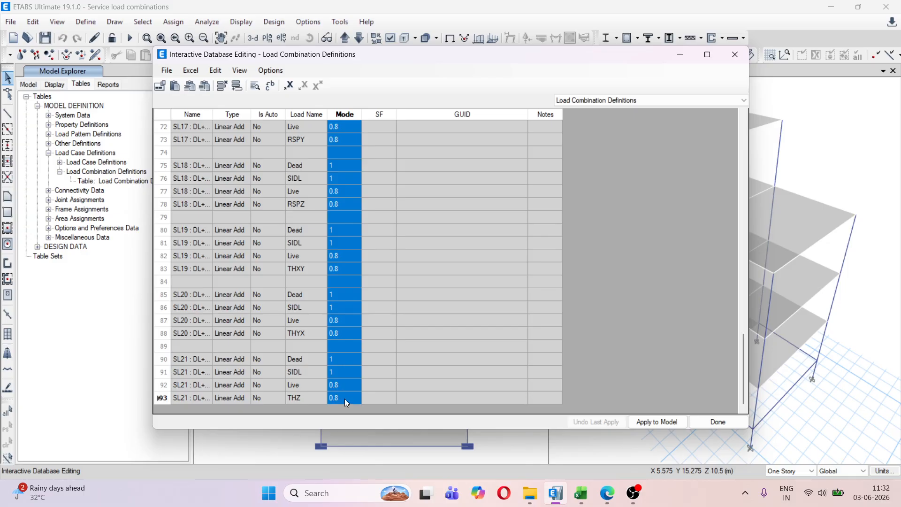
{"action": "key", "text": "Delete"}
{"action": "scroll", "coordinate": [400, 268], "scroll_direction": "up", "scroll_amount": 15}
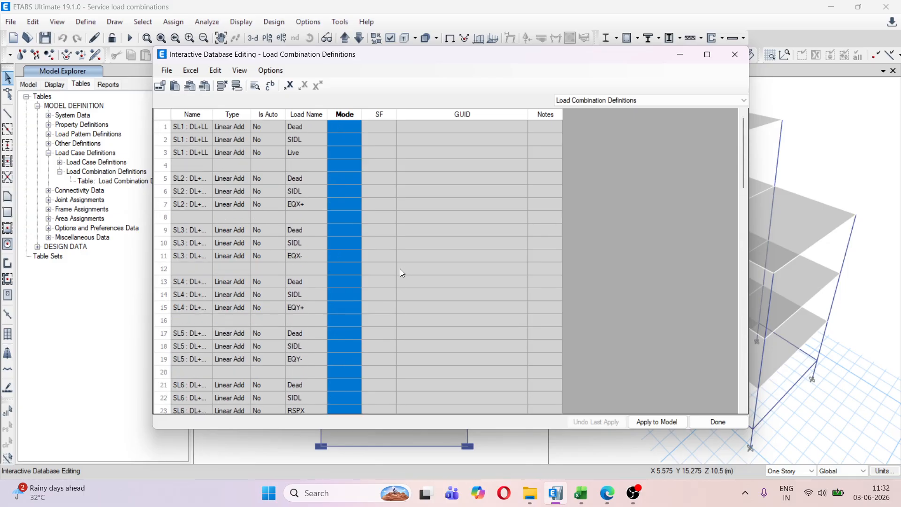
Paste the scale factors into the SF column from row 1, apply the table to the model, and finish the interactive editing
{"action": "left_click", "coordinate": [380, 126]}
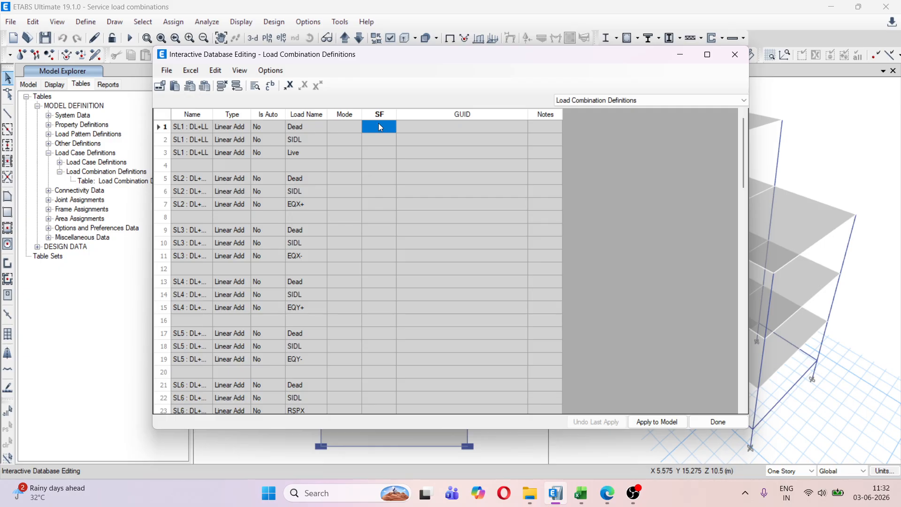
{"action": "key", "text": "ctrl+v"}
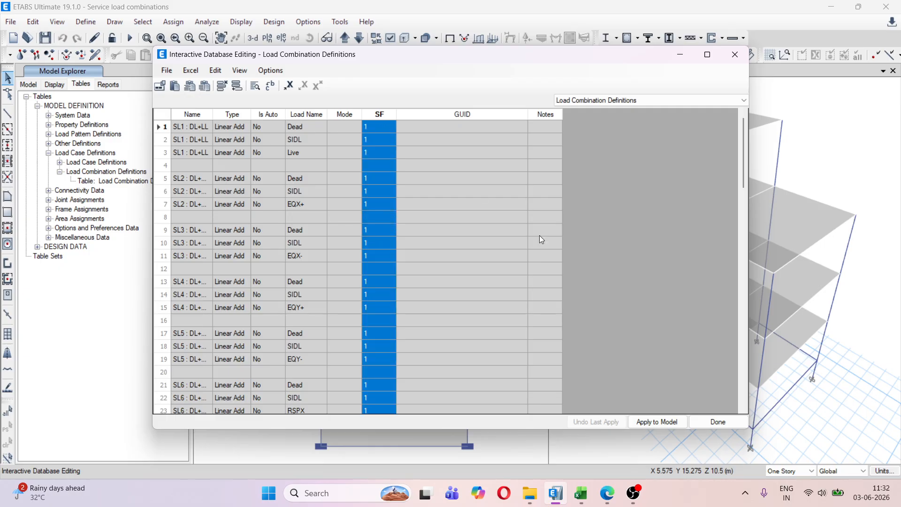
{"action": "left_click", "coordinate": [656, 424]}
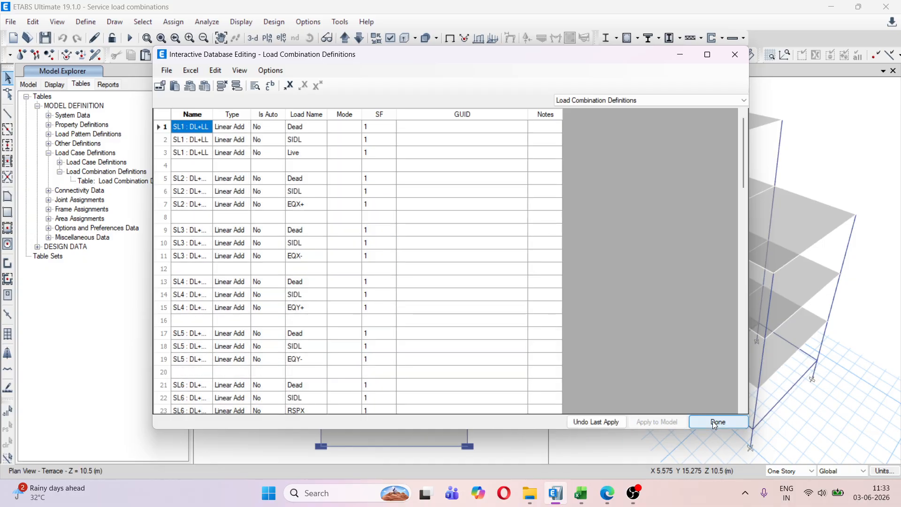
{"action": "left_click", "coordinate": [722, 424]}
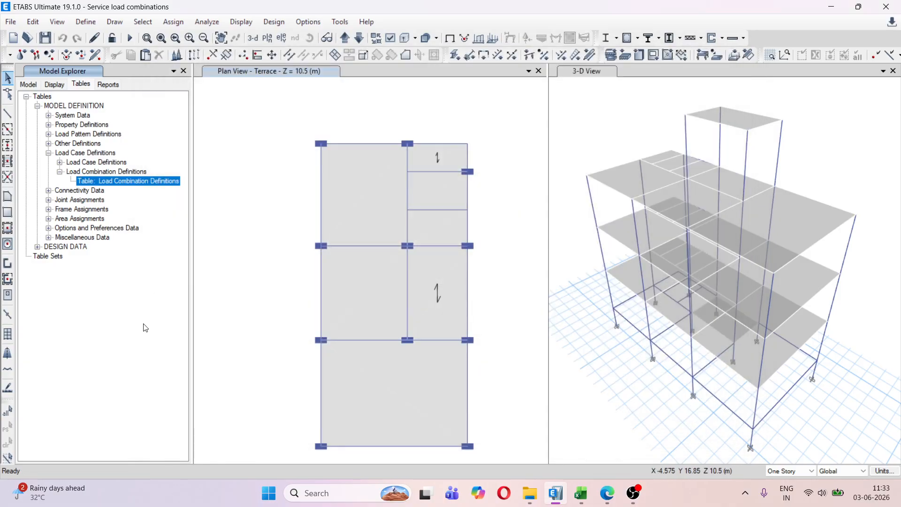
Review the defined load combinations through SL21 and check the load names and scale factors of SL12 : DL+0.8LL+0.8EQX+
{"action": "left_click", "coordinate": [86, 26]}
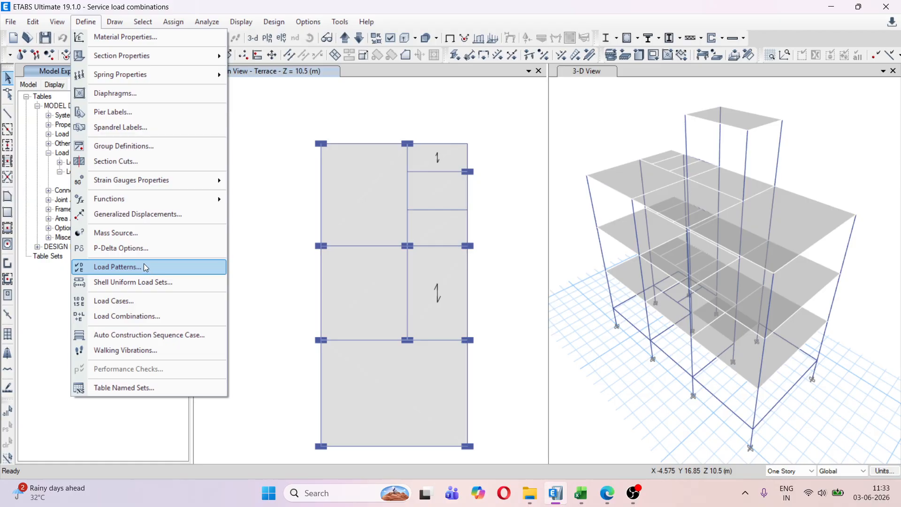
{"action": "left_click", "coordinate": [152, 316]}
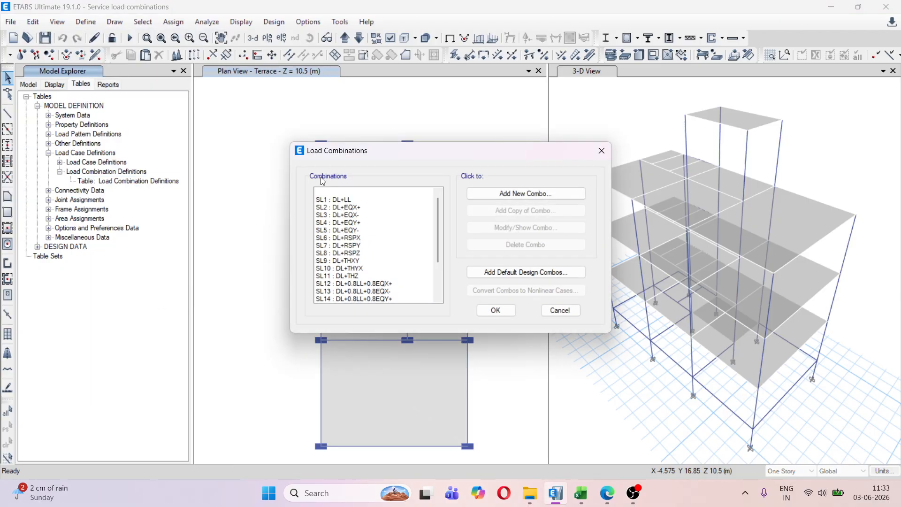
{"action": "scroll", "coordinate": [372, 244], "scroll_direction": "down", "scroll_amount": 1}
{"action": "scroll", "coordinate": [372, 244], "scroll_direction": "down", "scroll_amount": 2}
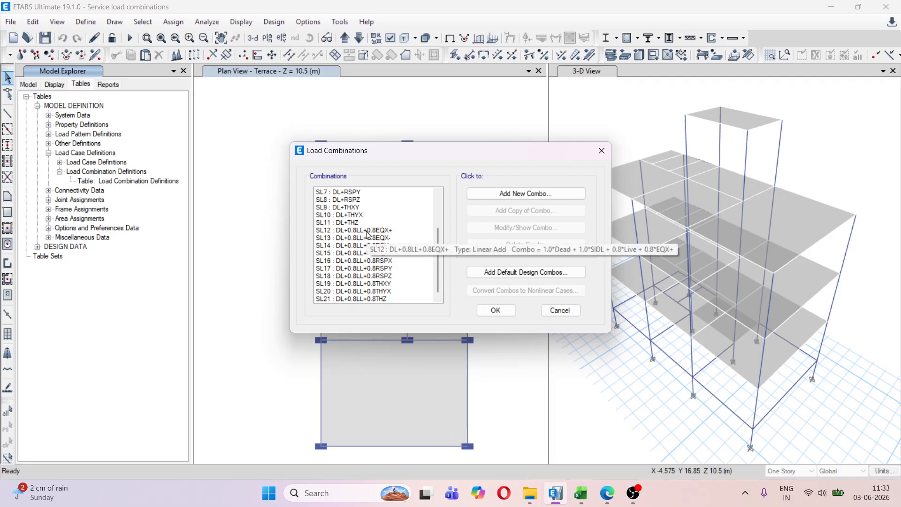
{"action": "left_click", "coordinate": [367, 230]}
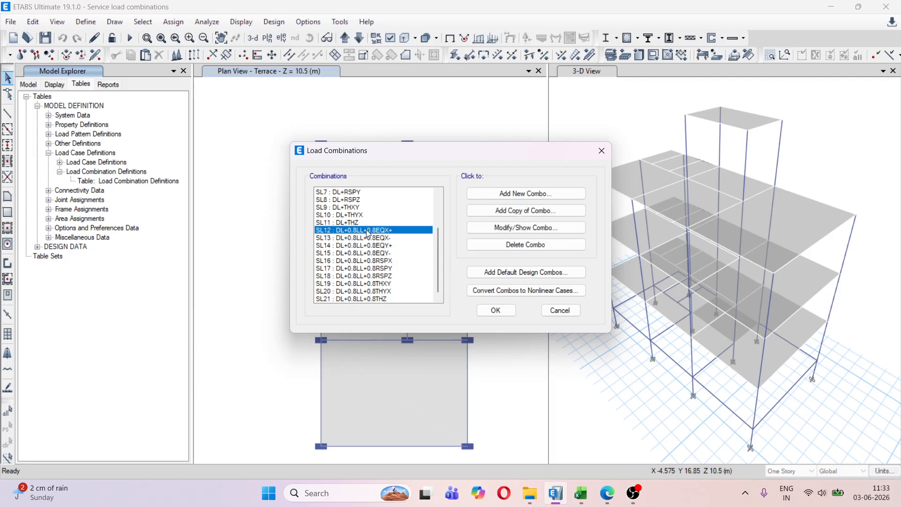
{"action": "left_click", "coordinate": [498, 228]}
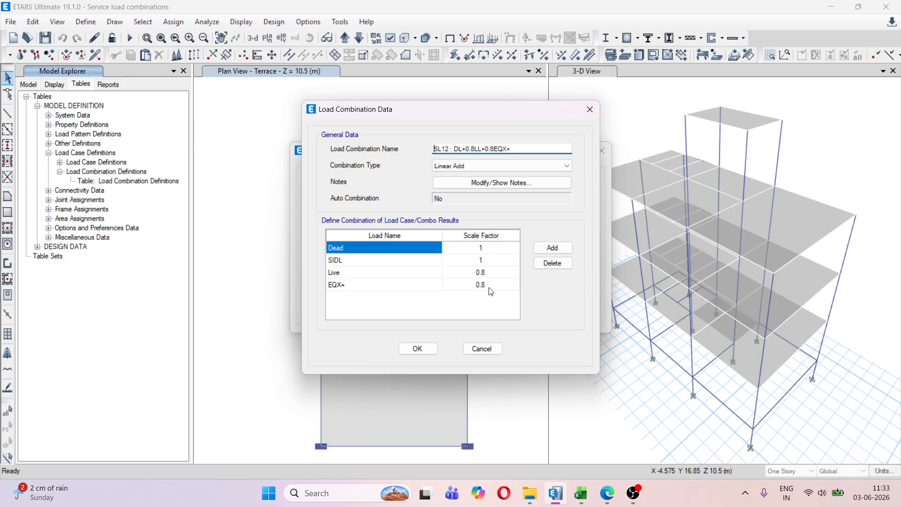
{"action": "left_click", "coordinate": [410, 351]}
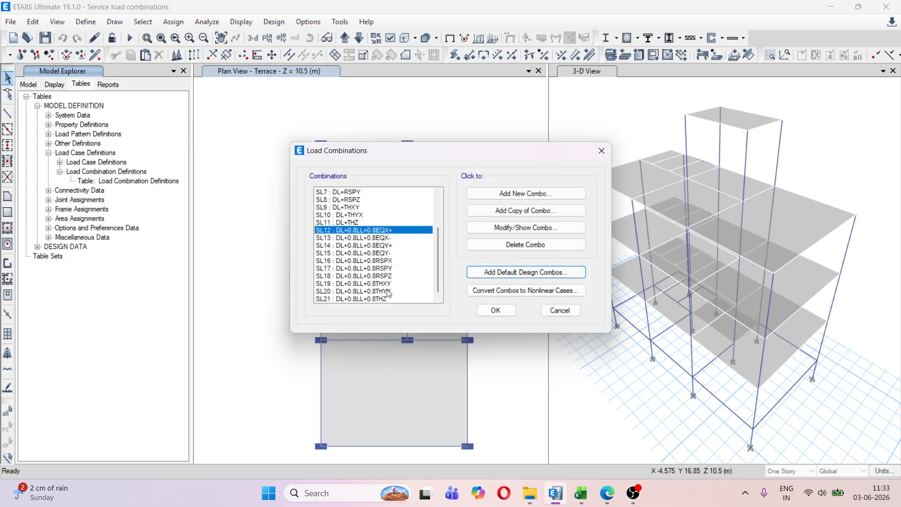
Delete the blank entry above SL1 from the load combinations list and accept the remaining combinations
{"action": "scroll", "coordinate": [370, 235], "scroll_direction": "up", "scroll_amount": 3}
{"action": "left_click", "coordinate": [354, 196]}
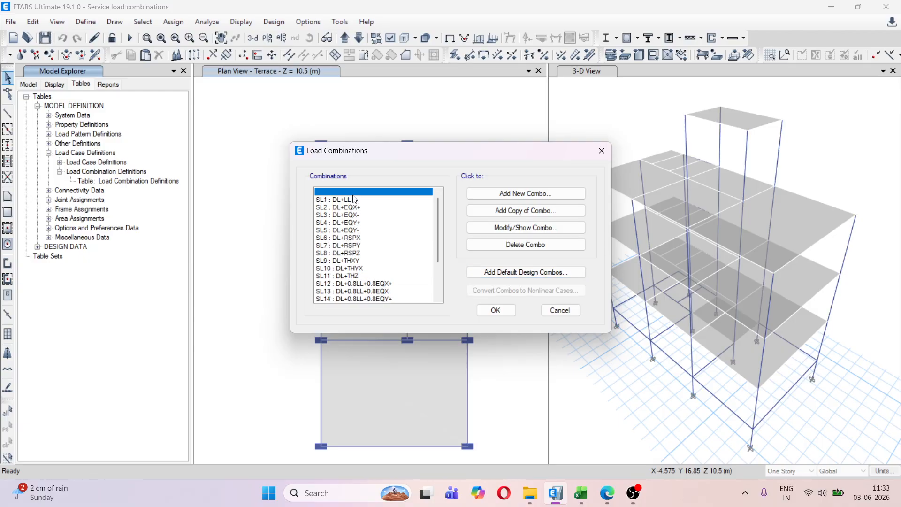
{"action": "scroll", "coordinate": [361, 233], "scroll_direction": "down", "scroll_amount": 2}
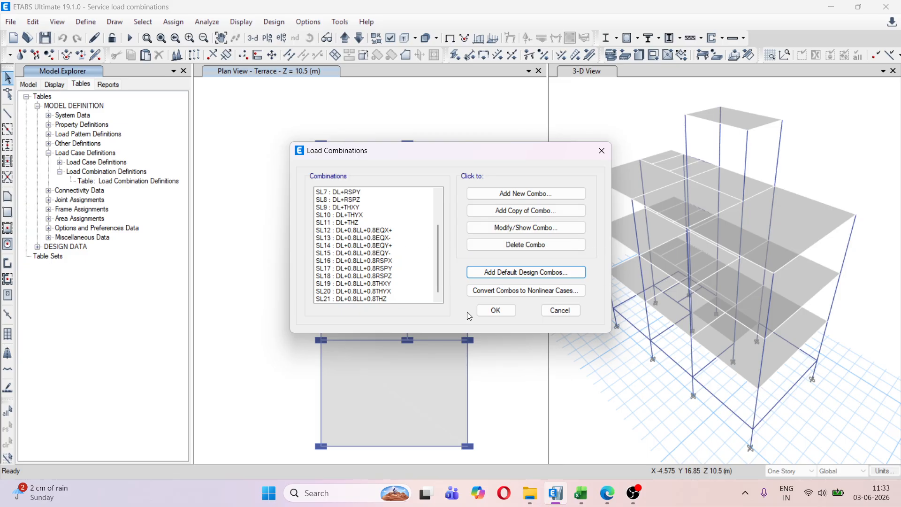
{"action": "left_click", "coordinate": [483, 315]}
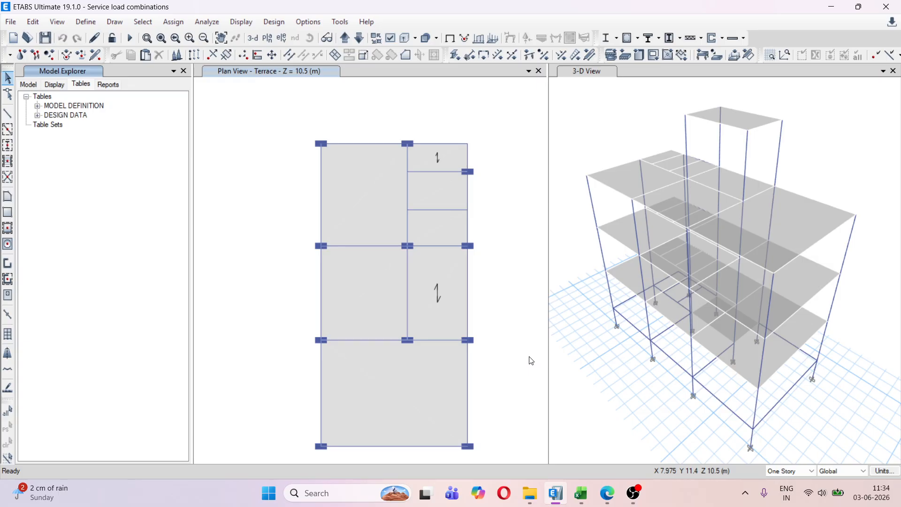
{"action": "left_click", "coordinate": [633, 493]}
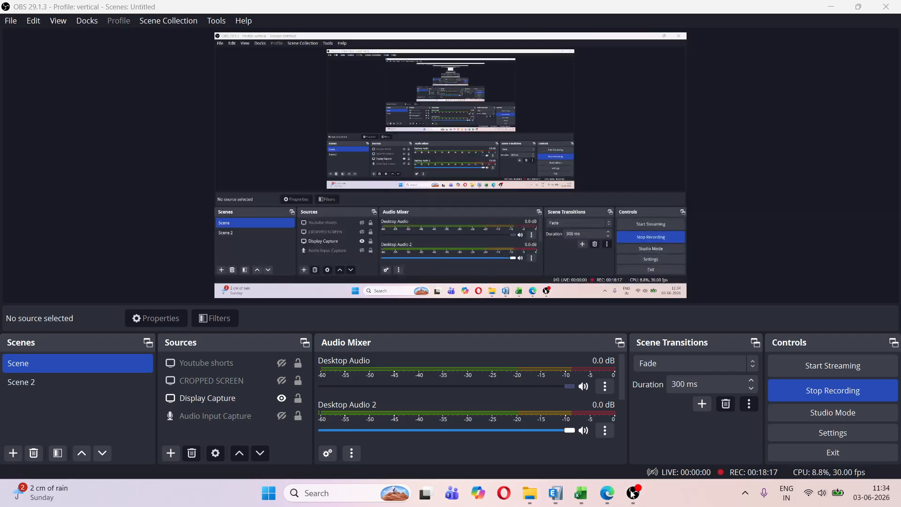